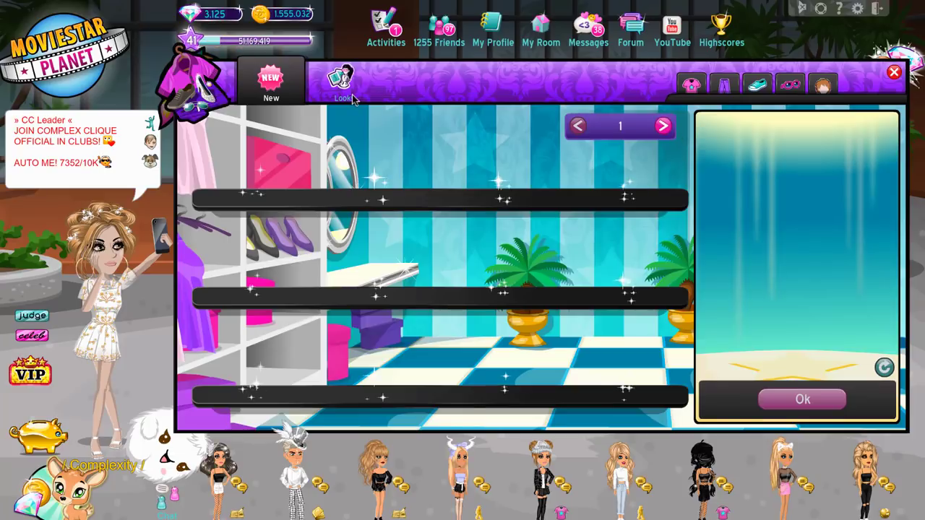
# Add the hoop earrings to the character's outfit and confirm the look
pyautogui.click(287, 86)
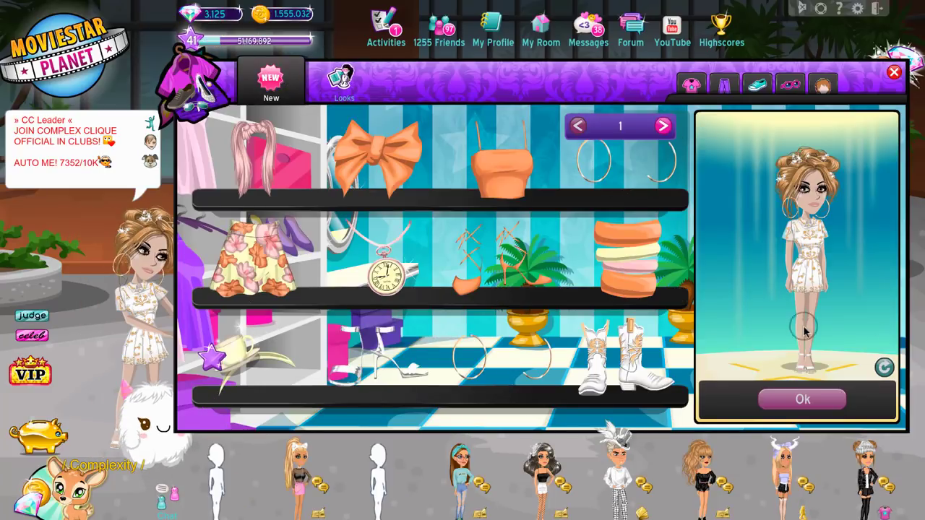
pyautogui.click(798, 402)
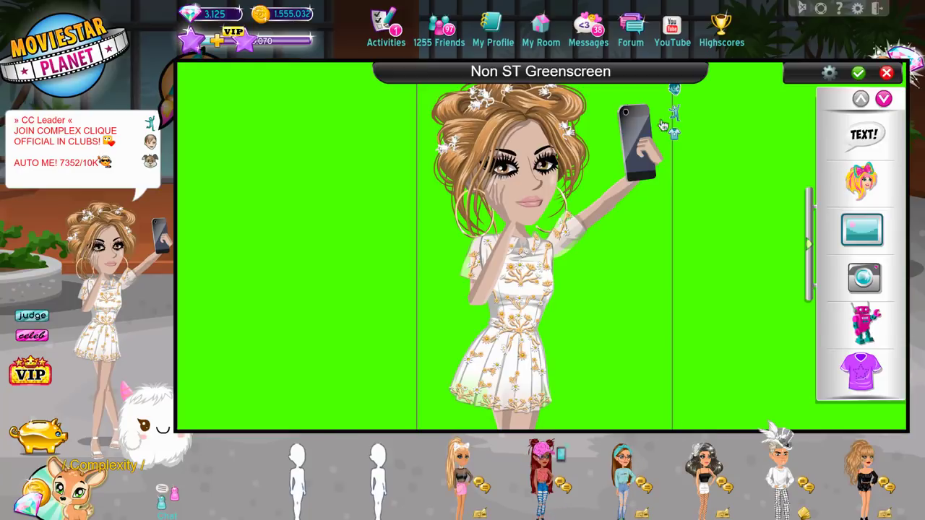
# Give the character the Eating Cherries pose from the Basic animations and move her to the middle of the green screen
pyautogui.click(676, 114)
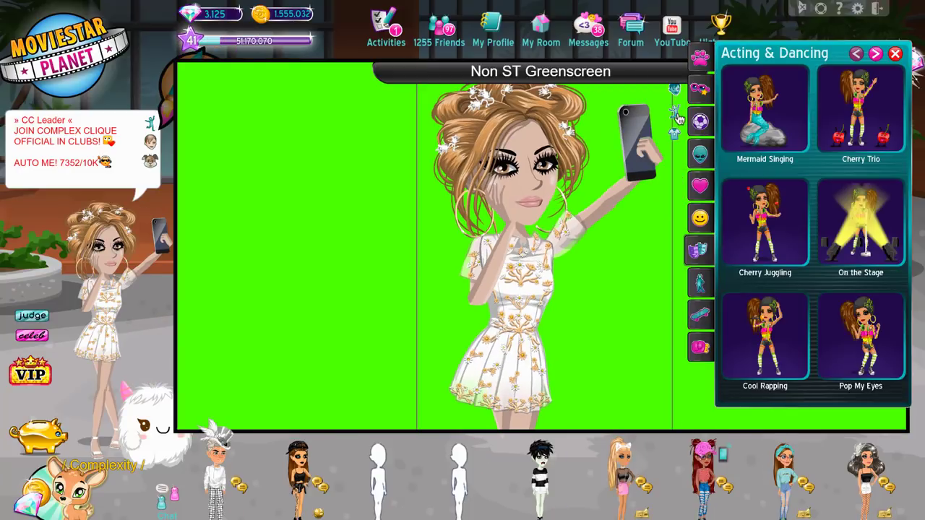
pyautogui.click(720, 211)
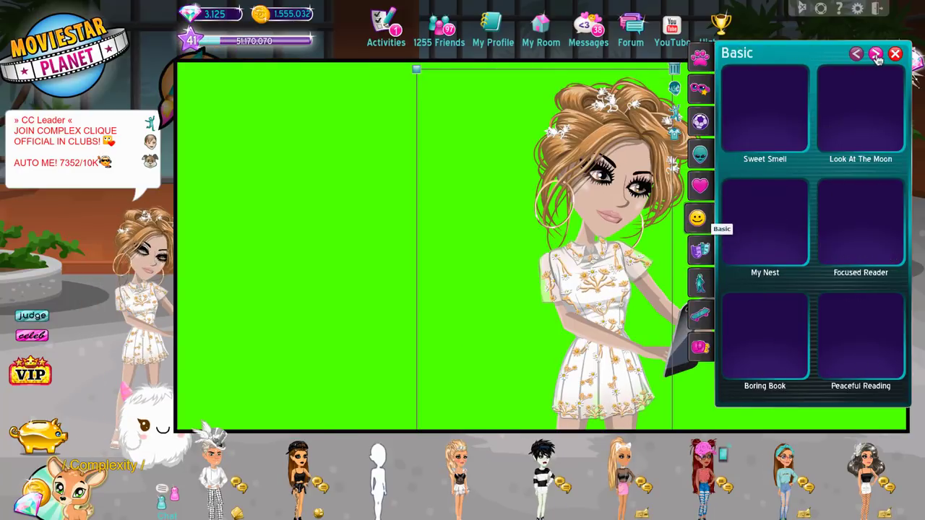
pyautogui.click(875, 55)
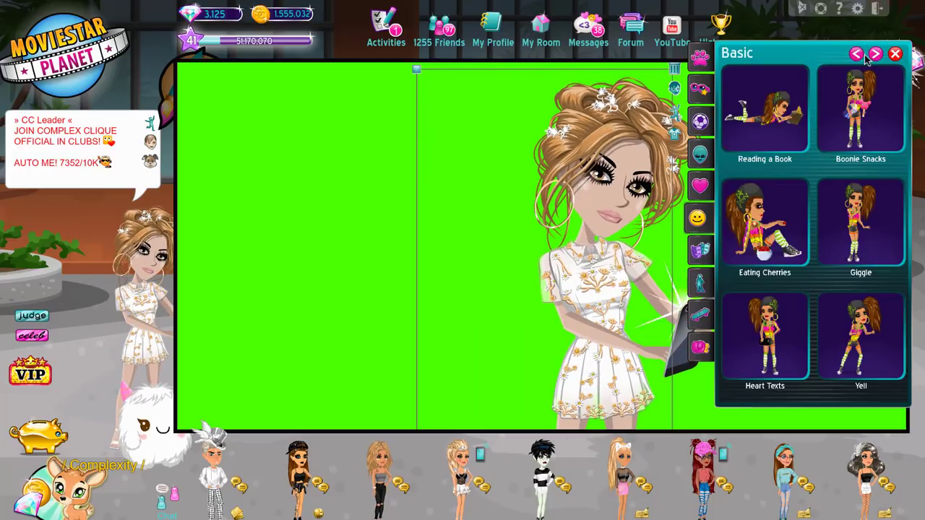
pyautogui.click(784, 214)
pyautogui.moveTo(519, 353); pyautogui.dragTo(444, 168)
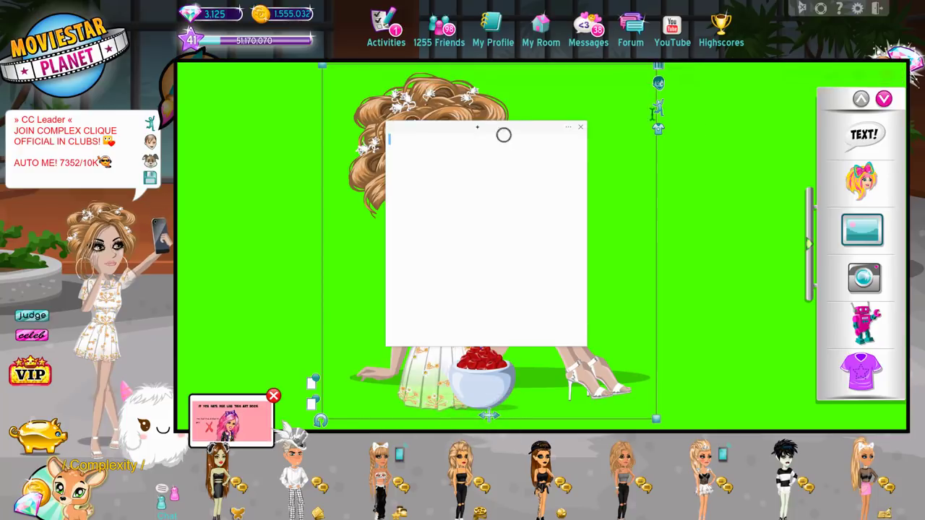
# Move the blank note beside the character and write "OKAY OOPS HER PANTS ARE SHOWING WE DON'T WANT THAT."
pyautogui.moveTo(517, 130); pyautogui.dragTo(753, 118)
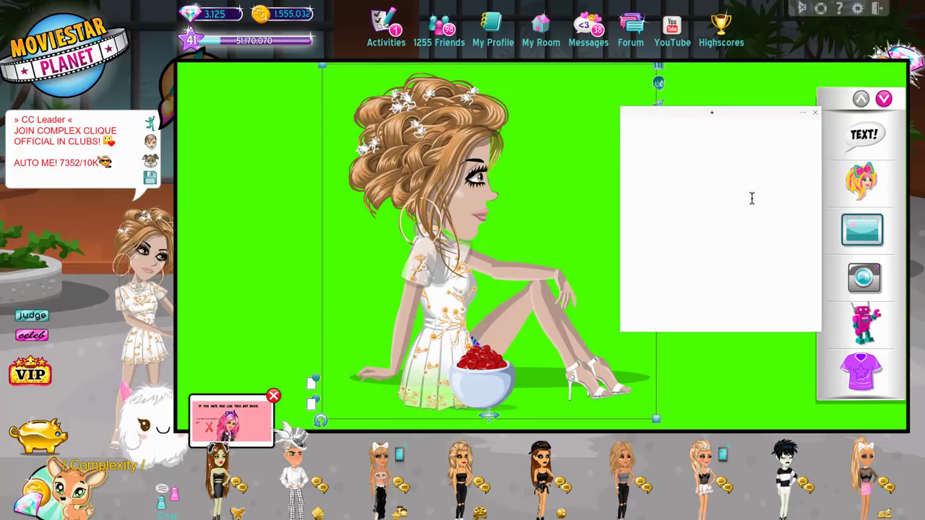
pyautogui.write('OKAY  OOPS HER P')
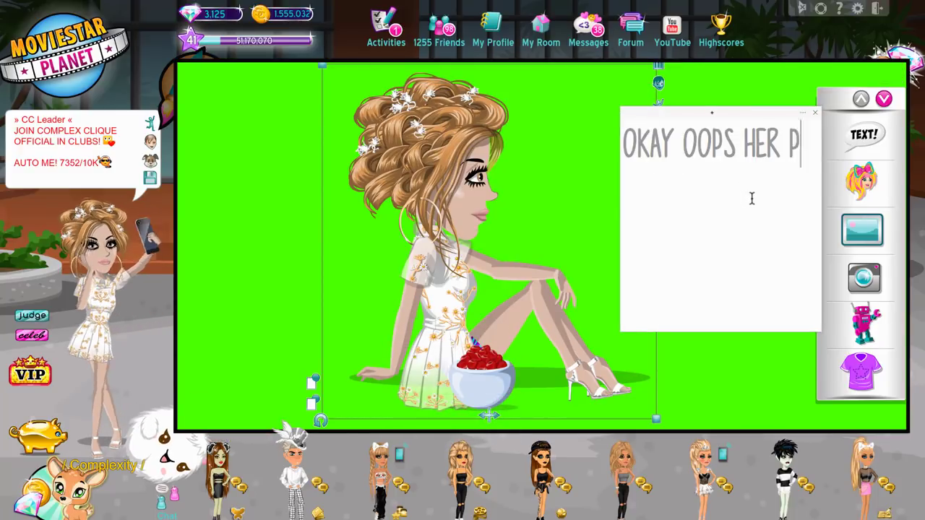
pyautogui.write("ANTS ARE SHOWING WE DON'T WA")
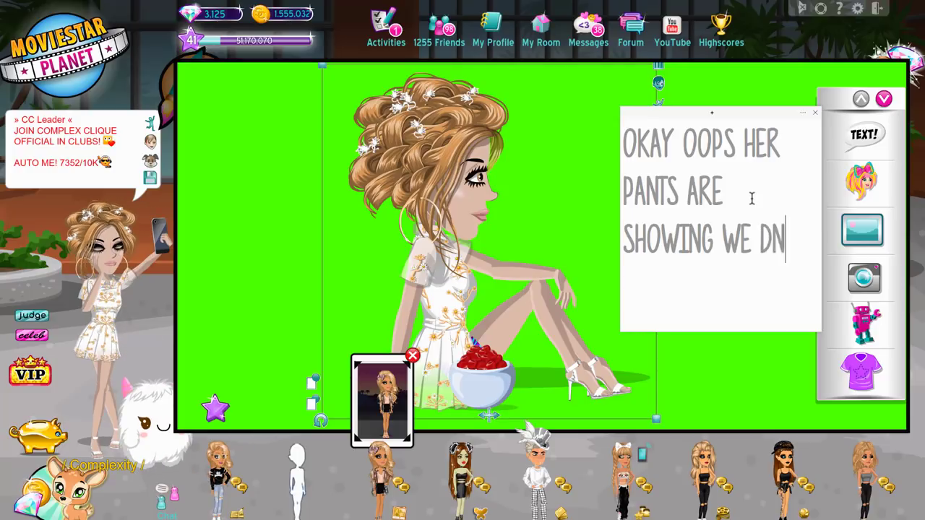
pyautogui.write('NT THAT.')
# Clear all the text from the note beside the character
pyautogui.press('BackSpace')
pyautogui.press('BackSpace')
pyautogui.press('BackSpace')
pyautogui.press('BackSpace')
pyautogui.press('BackSpace')
pyautogui.press('BackSpace')
pyautogui.press('BackSpace')
pyautogui.press('BackSpace')
pyautogui.press('BackSpace')
pyautogui.press('BackSpace')
pyautogui.press('BackSpace')
pyautogui.press('BackSpace')
pyautogui.press('BackSpace')
pyautogui.press('BackSpace')
pyautogui.press('BackSpace')
pyautogui.press('BackSpace')
pyautogui.press('BackSpace')
pyautogui.press('BackSpace')
pyautogui.press('BackSpace')
pyautogui.press('BackSpace')
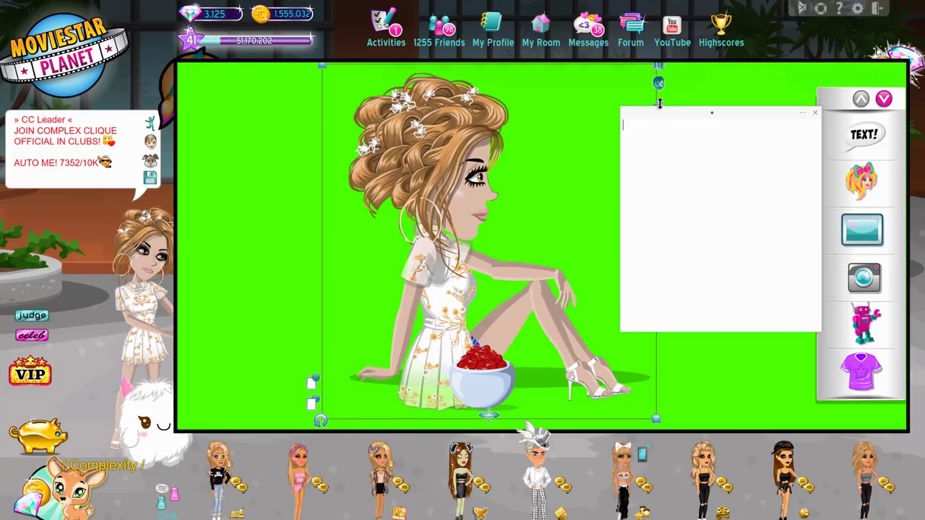
# Try the Focused Reader pose from the Basic animations on the character
pyautogui.click(659, 103)
pyautogui.click(659, 102)
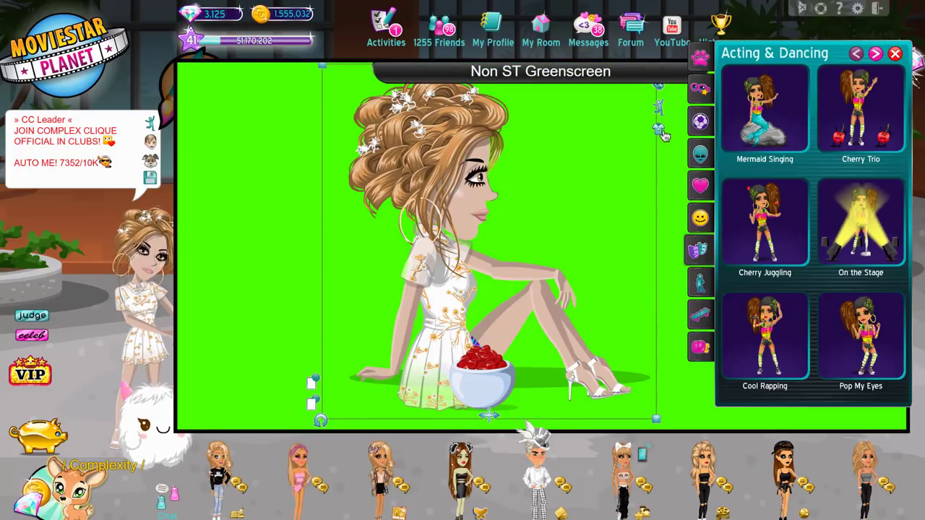
pyautogui.click(700, 282)
pyautogui.click(701, 219)
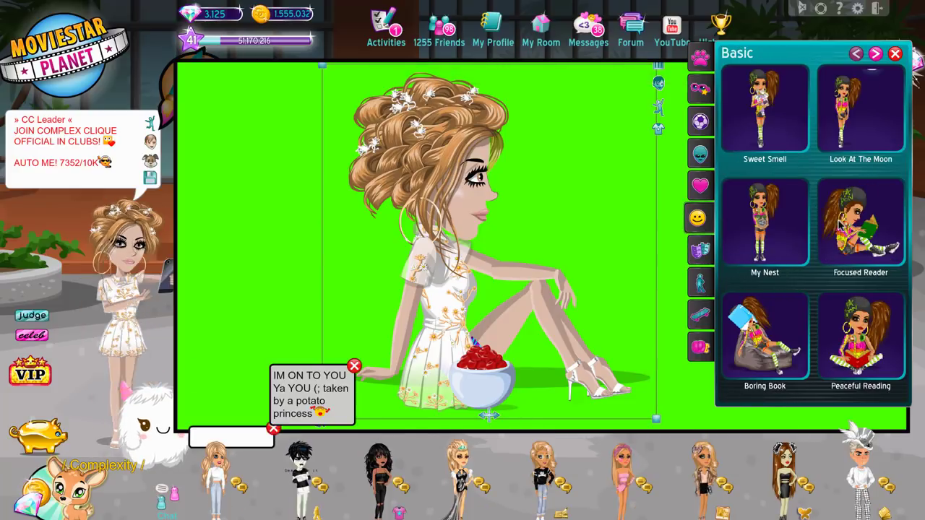
pyautogui.click(860, 224)
# Change the character's pose to Peaceful Reading from the Basic animations and deselect her
pyautogui.click(658, 109)
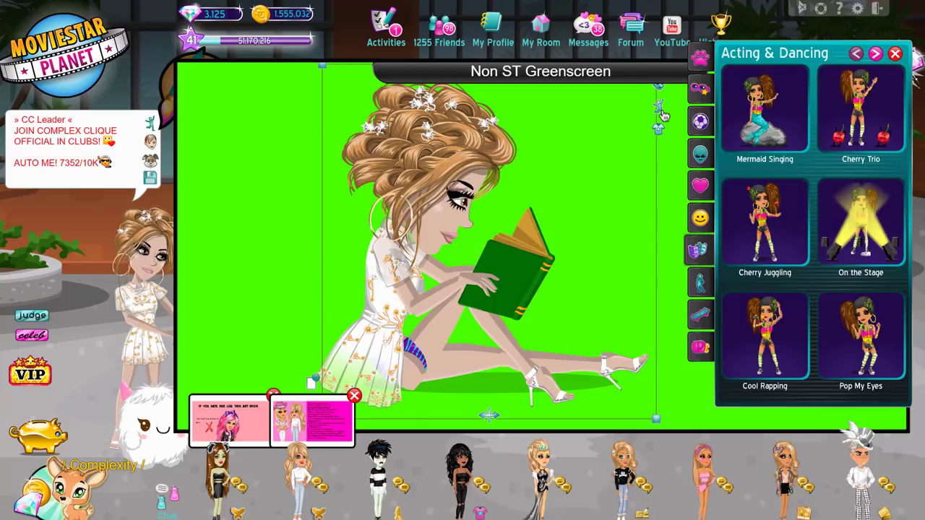
pyautogui.click(697, 218)
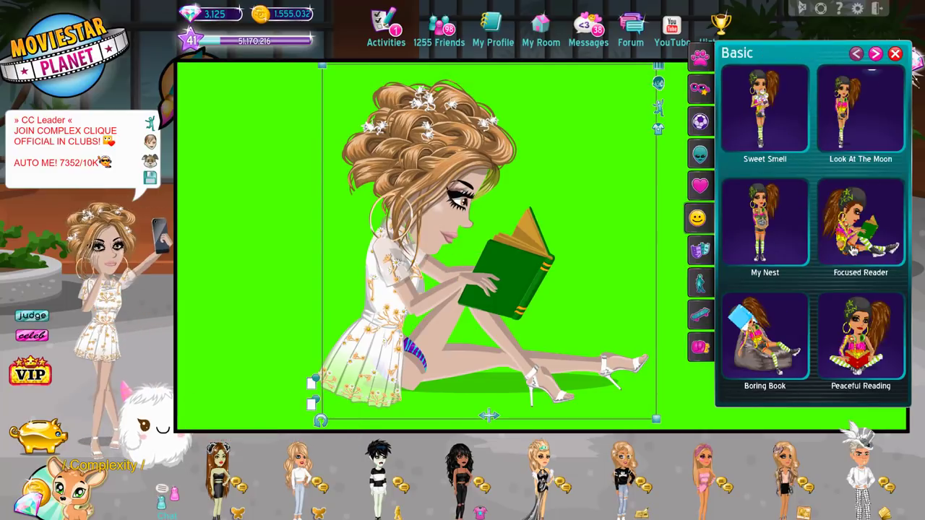
pyautogui.click(877, 329)
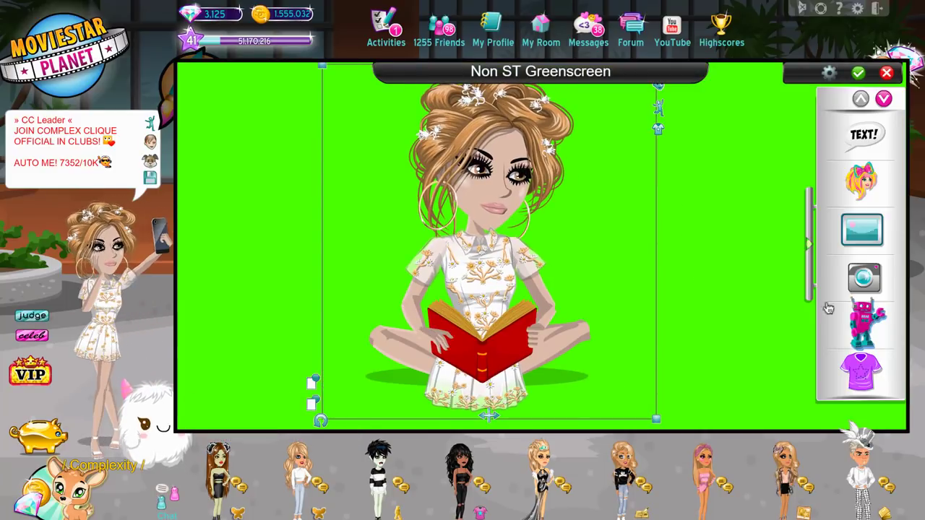
pyautogui.click(735, 268)
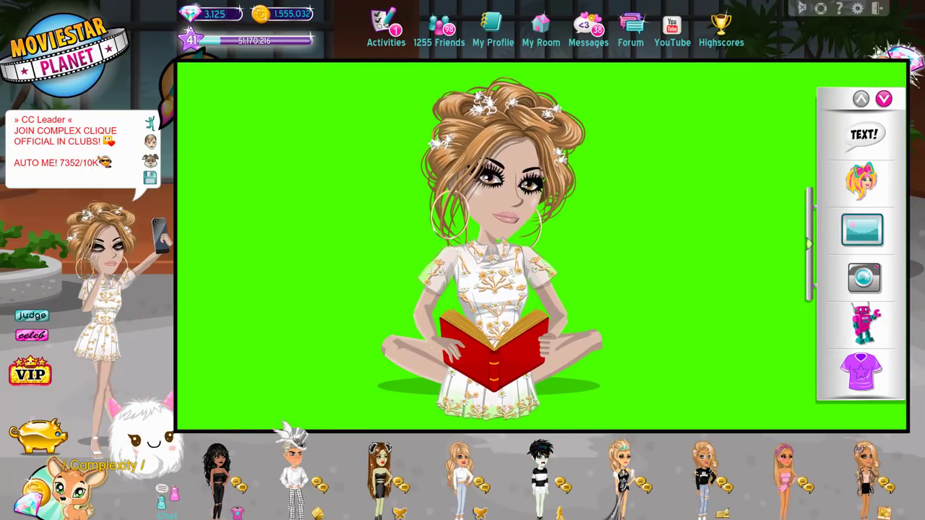
# Capture a screenshot region of about 687x849 pixels around the character on the green background and copy it
pyautogui.press('Print')
pyautogui.moveTo(342, 74); pyautogui.dragTo(626, 426)
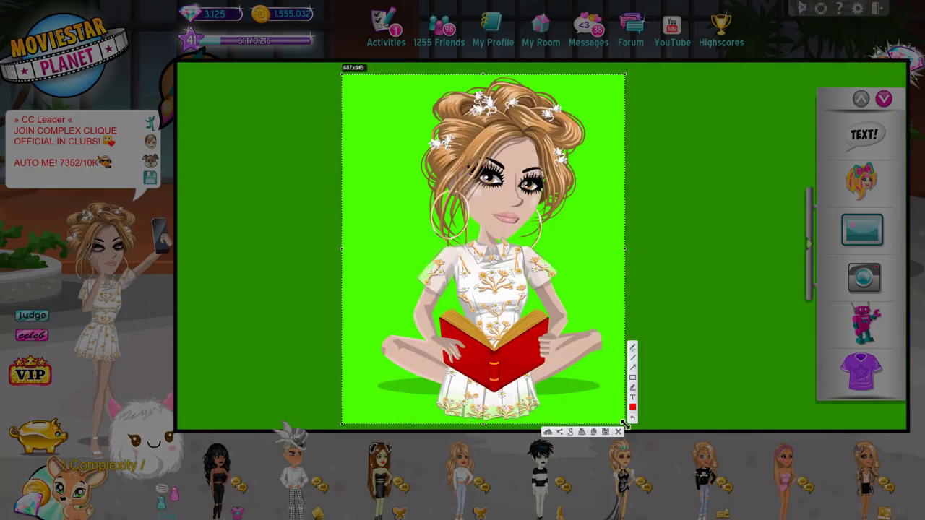
pyautogui.click(593, 431)
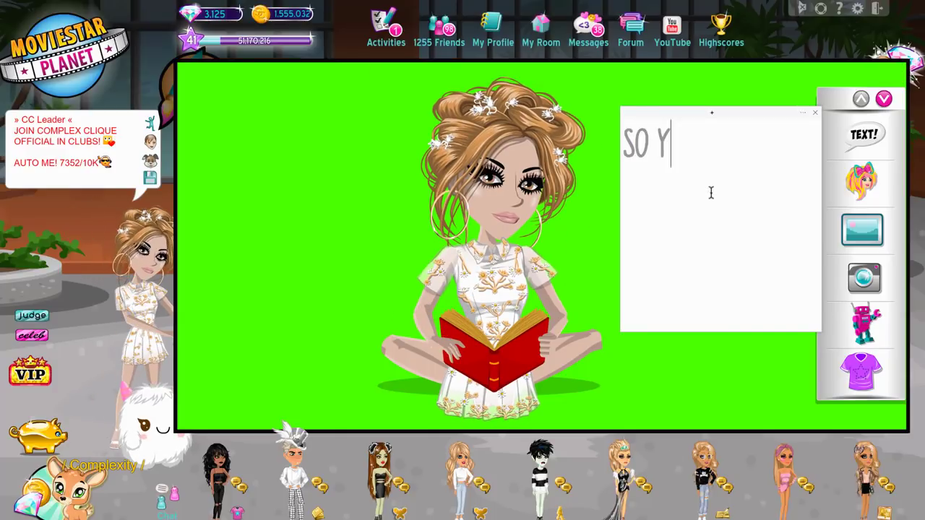
# Write the note "SO YOU WANT TO TAKE A QUICK SCREENSHOT OF YOUR CHARACTER IN FRONT OF A GREENSCREEN."
pyautogui.write('OU WANT TO TAKE A QUICK SCREENSHOT OF ')
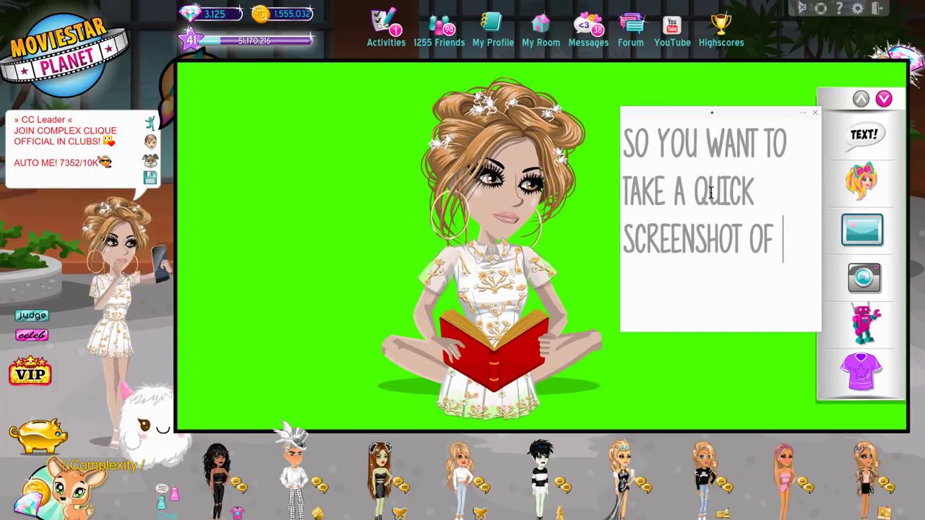
pyautogui.write('YOUR CHARACTER IN FRONT OF A ')
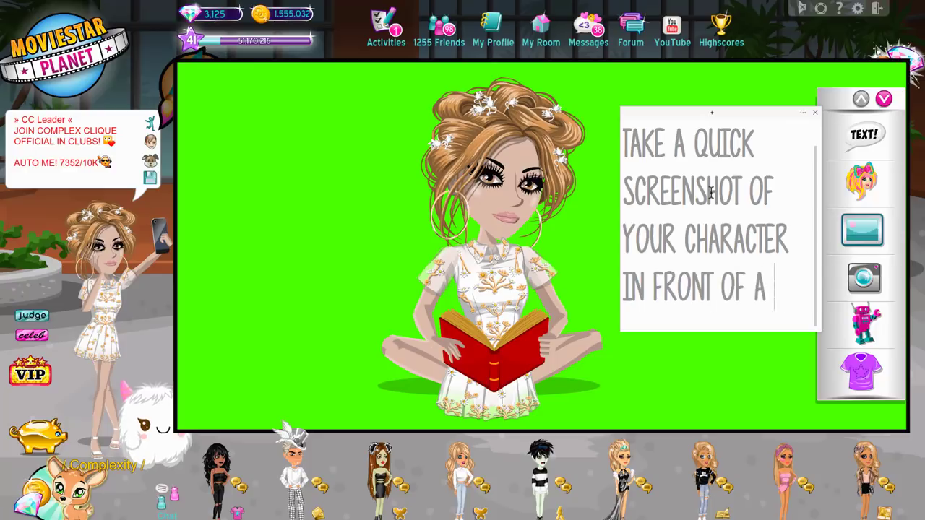
pyautogui.write('GREENSCREEN.')
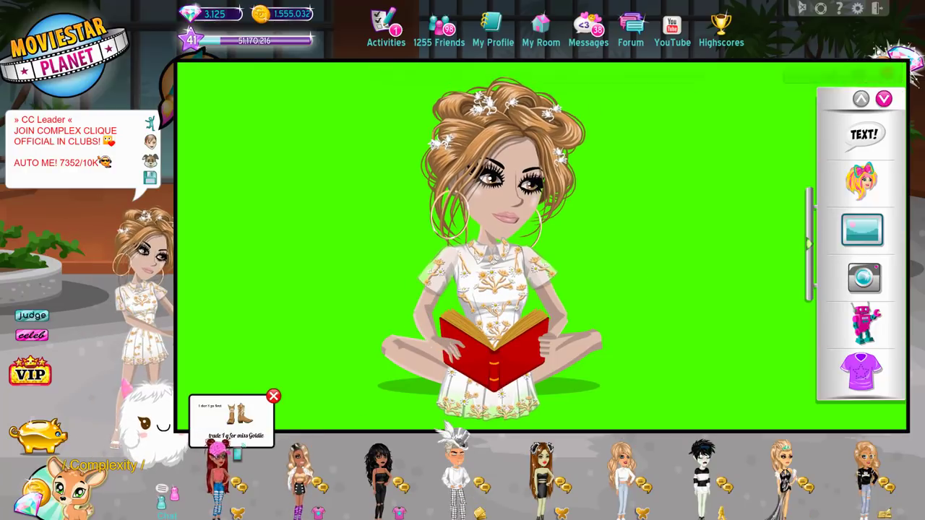
# Close the Non ST Greenscreen artbook editor and return to the main town map
pyautogui.click(887, 70)
pyautogui.click(887, 71)
pyautogui.click(895, 72)
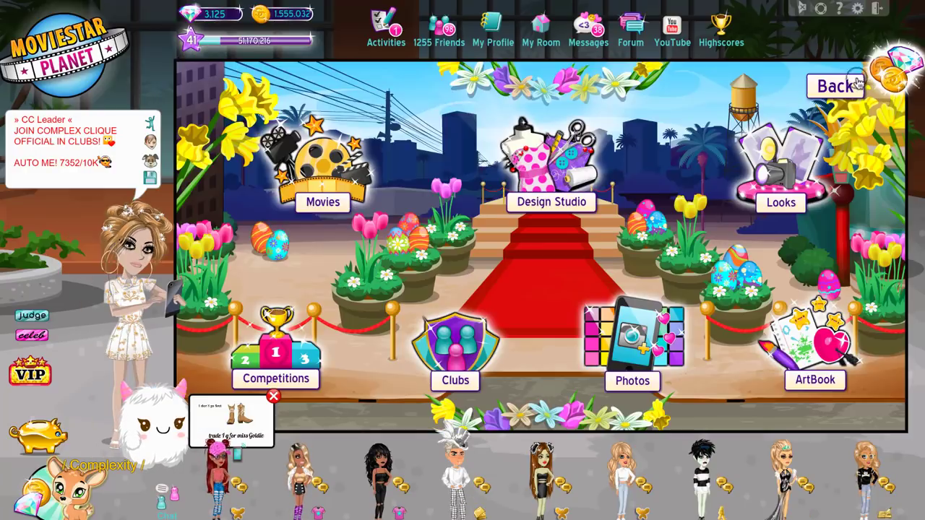
pyautogui.click(858, 82)
# Write the note "NOW SEARCH FOR A CUTE BACKGROUND ON GOOGLE IMAGES OR WHEREVER." and close it
pyautogui.write('NO')
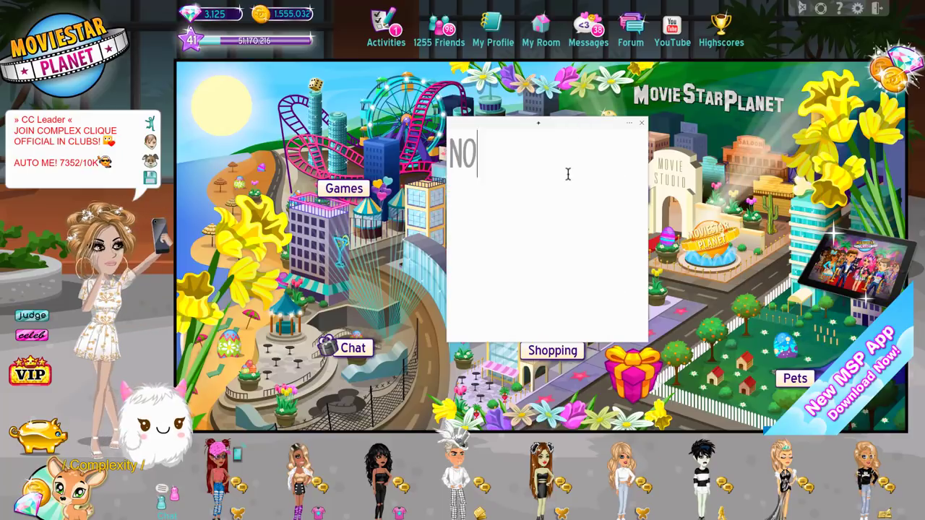
pyautogui.write('W SEARCH FOR A CUTE BACKGROUND')
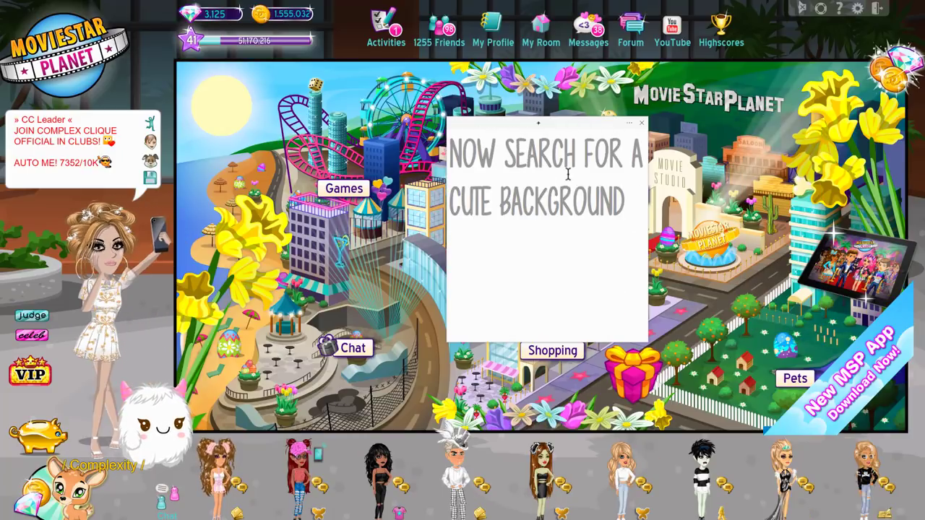
pyautogui.write(' ON GOOGLE IMAGES OR WHEVER')
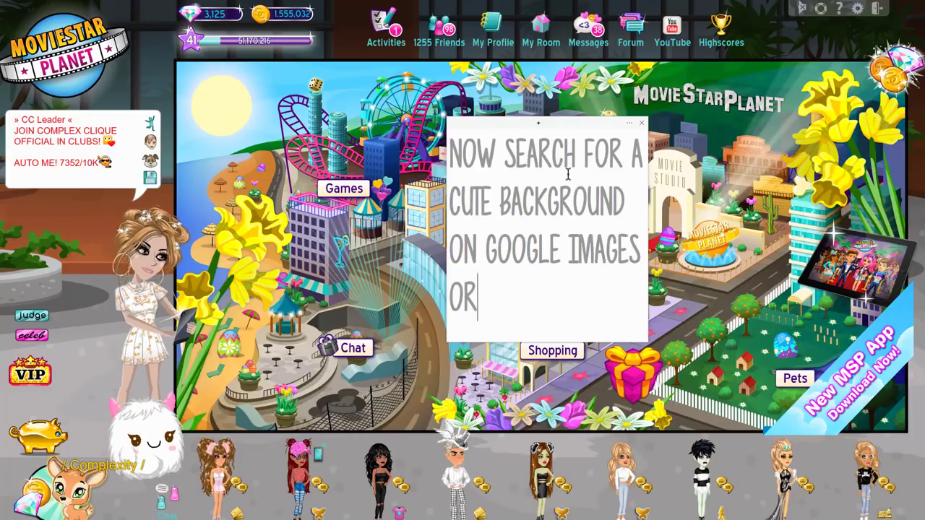
pyautogui.press('BackSpace')
pyautogui.press('BackSpace')
pyautogui.press('BackSpace')
pyautogui.write('REVER.')
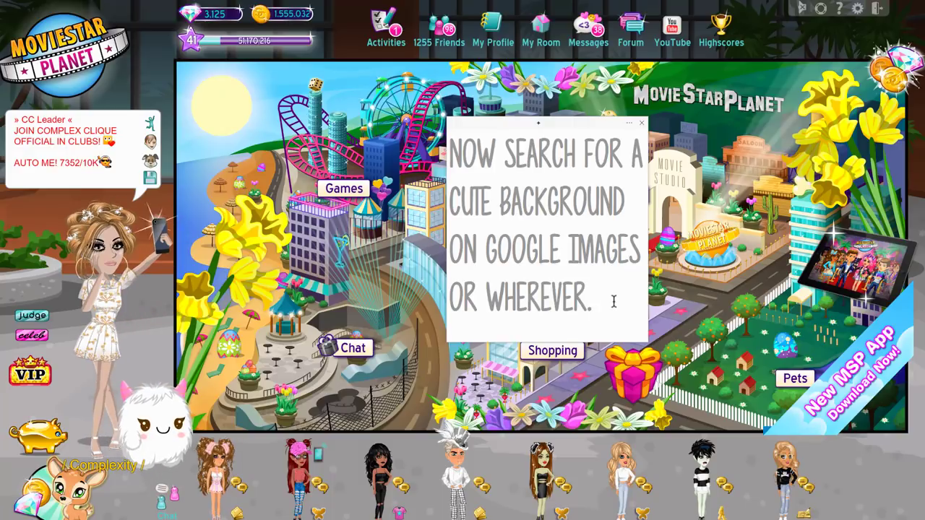
pyautogui.click(641, 123)
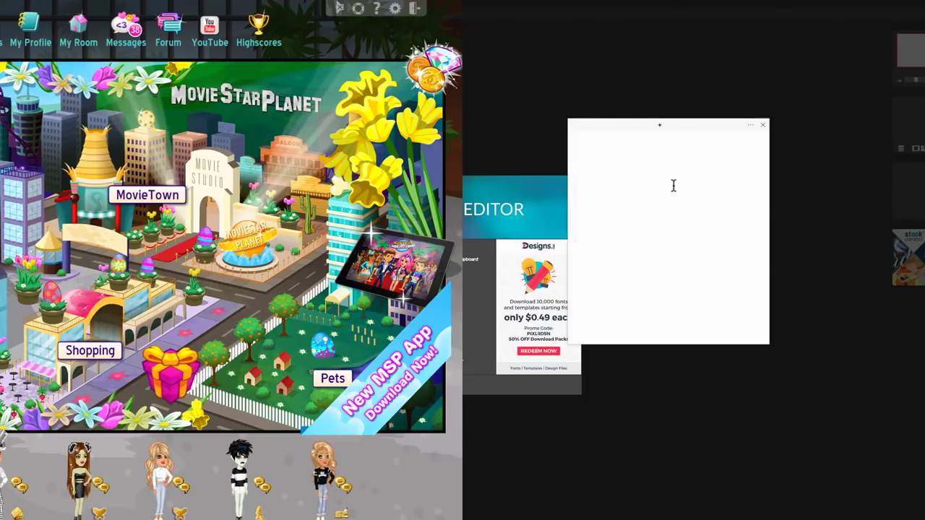
# Over Pixlr Editor, write the note "OKAY SO ONCE YOU'VE FOUND YOUR DESIRED IMAGE.", replace it with "GO TO PIXLR.COM AND" and clear it
pyautogui.write('OKAY SO ONC')
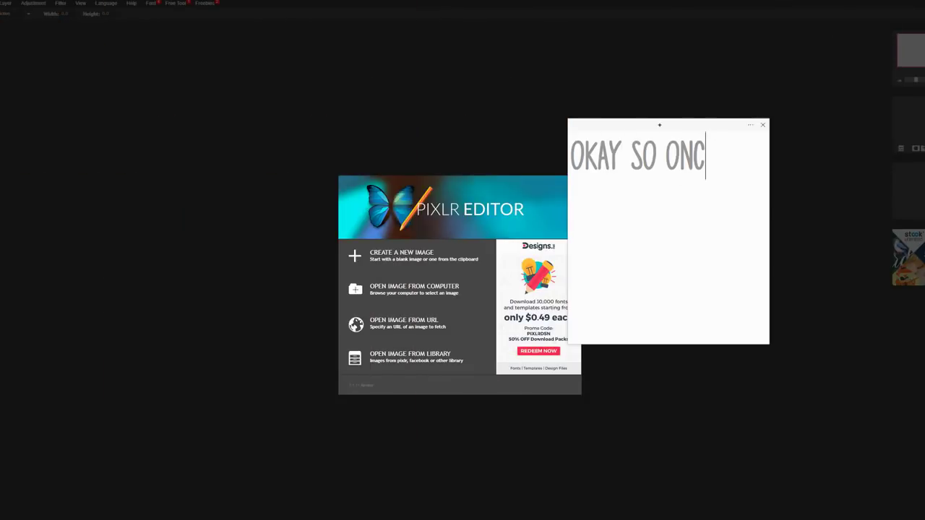
pyautogui.write("E YOU'VE FOUND YOUR DESIRED IMAGE.")
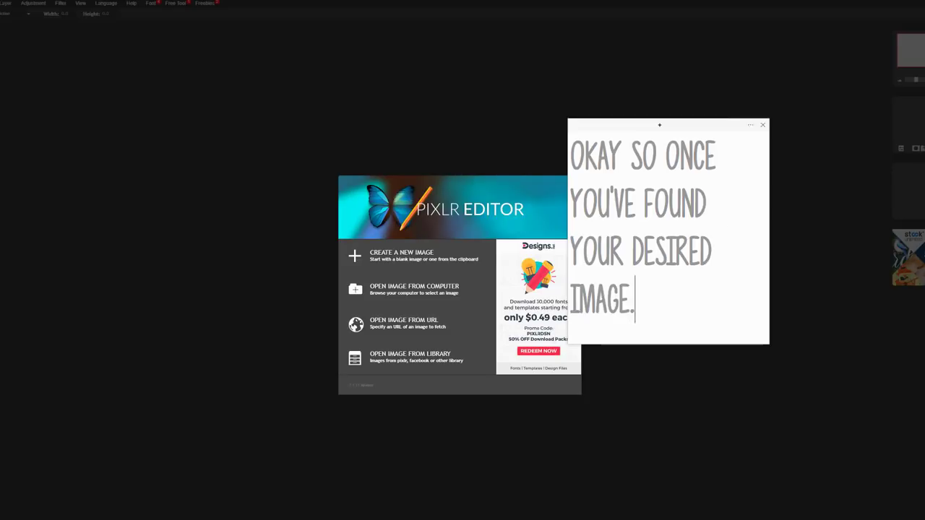
pyautogui.hotkey('ctrl', 'a')
pyautogui.write('GO TO P')
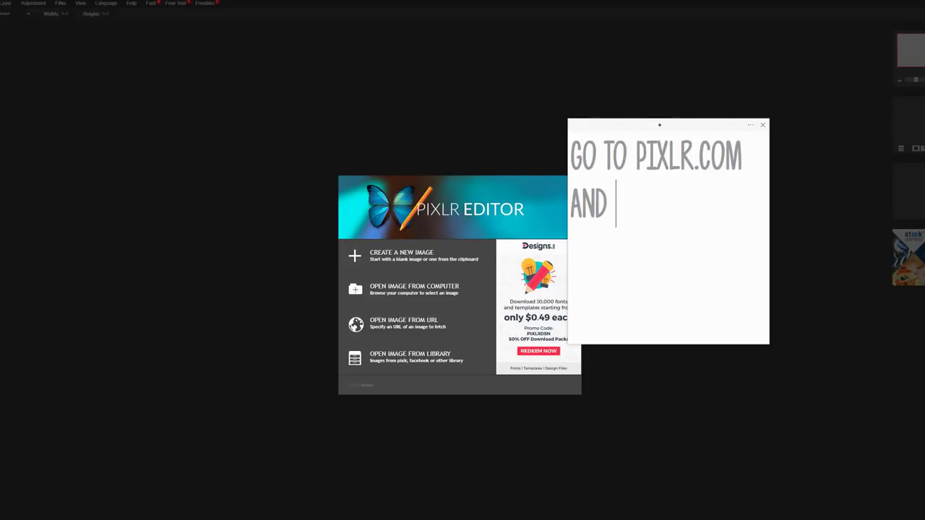
pyautogui.hotkey('ctrl', 'a')
pyautogui.press('BackSpace')
# Create a blank 1000 x 1000 image and write the note "THAT'LL MAKE THE QUALITY GOOD ON THE INSTAGRAM APP ON MOBILE."
pyautogui.click(446, 257)
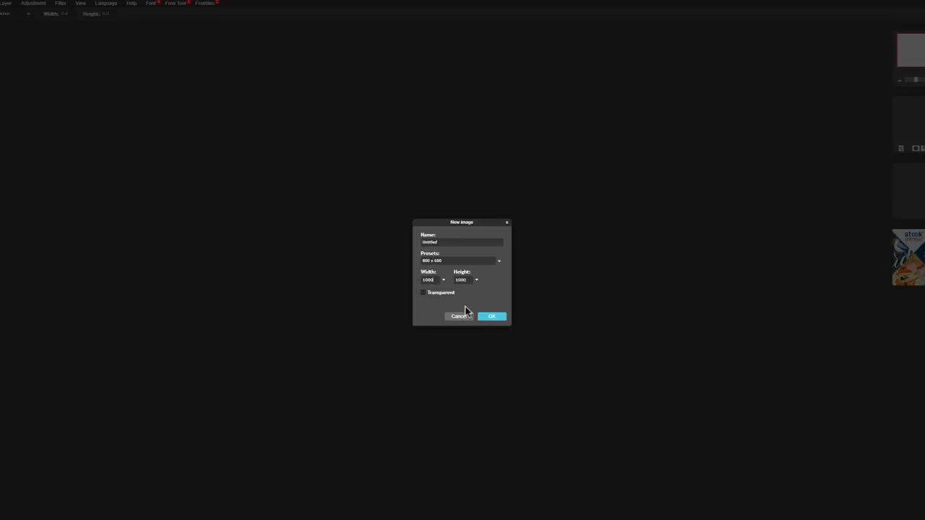
pyautogui.click(672, 495)
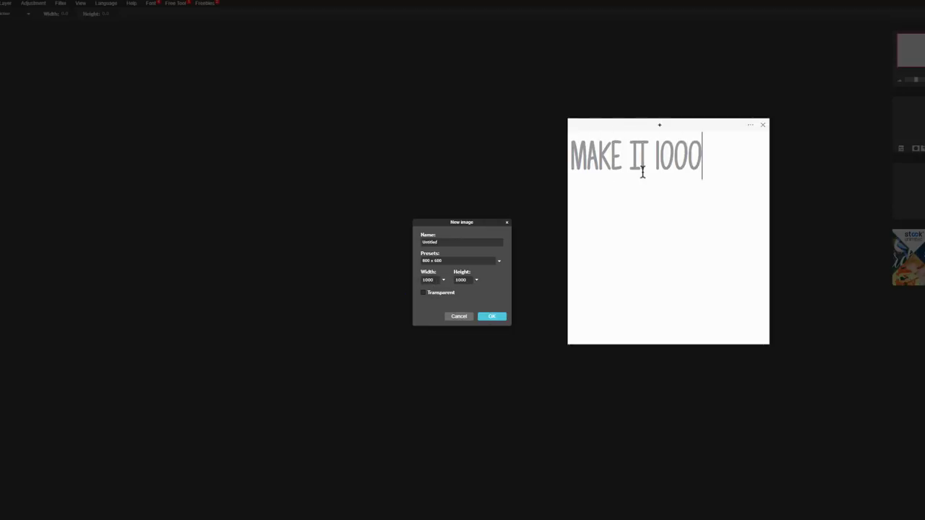
pyautogui.hotkey('ctrl', 'a')
pyautogui.press('BackSpace')
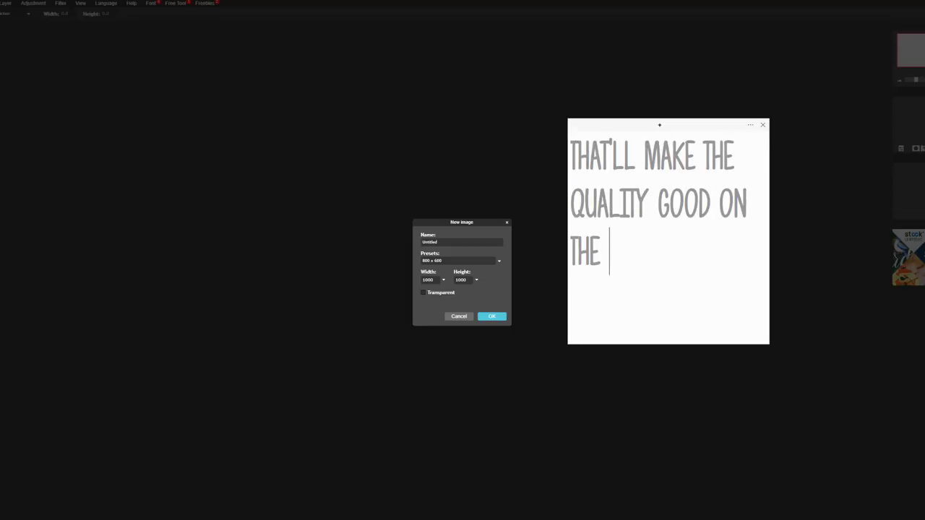
pyautogui.write('ON MOBILE.')
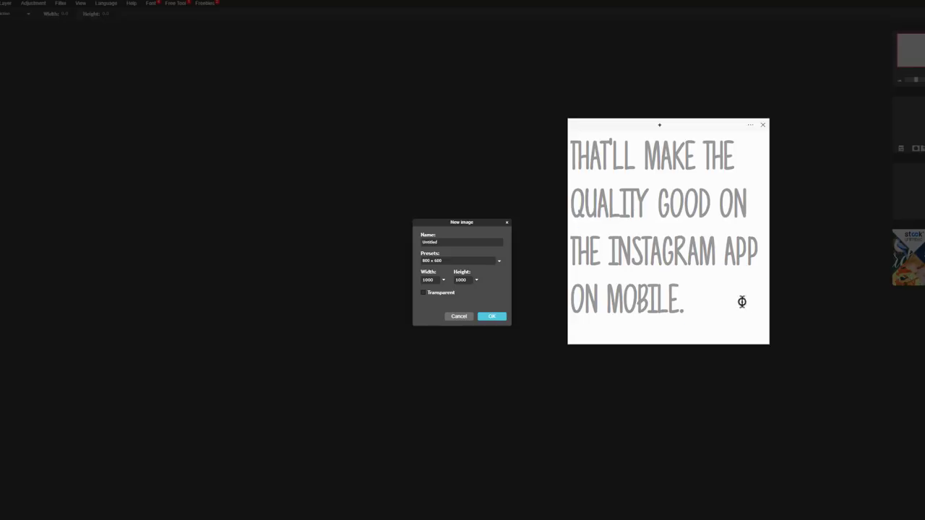
pyautogui.click(492, 316)
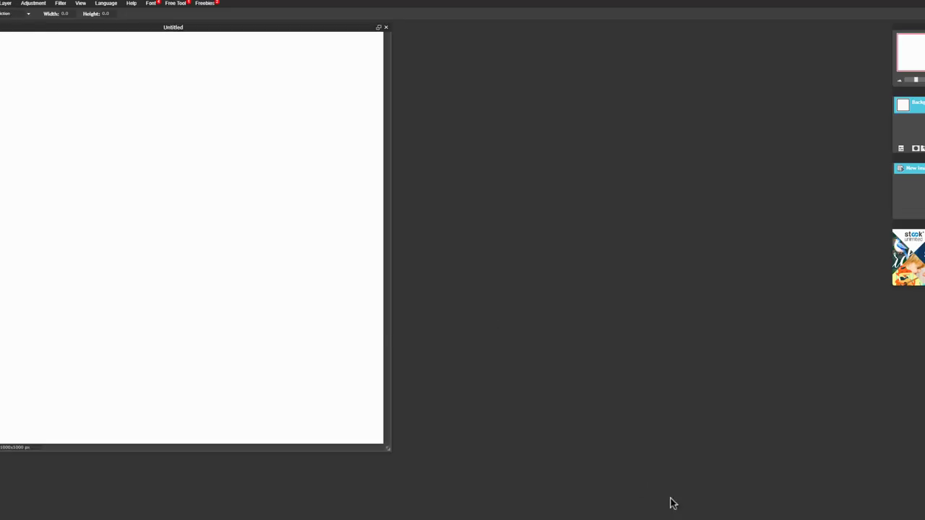
# Add the character and background images to the centred canvas; write and clear the note "SO YOU WANT TO OPEN THE IMAGE OF YOUR CHARACTER AND THE BACKGROUND."
pyautogui.moveTo(292, 28); pyautogui.dragTo(499, 48)
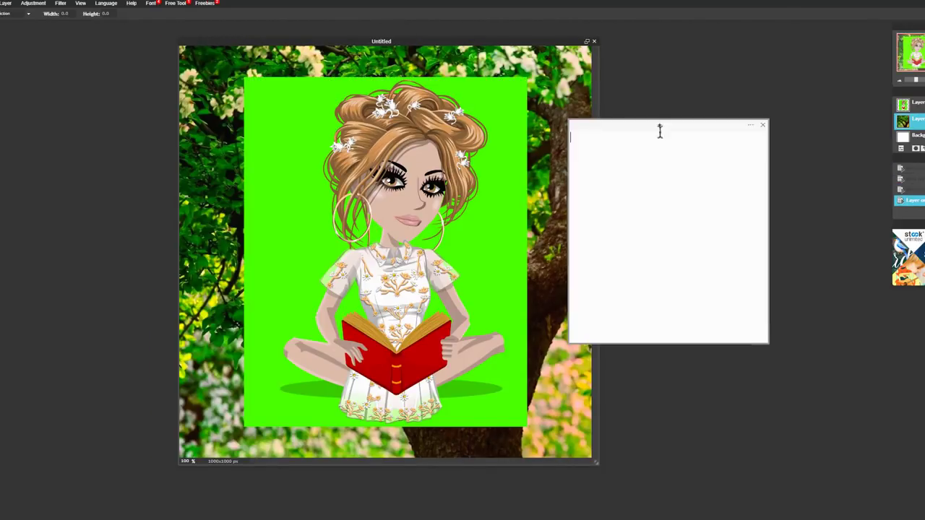
pyautogui.moveTo(660, 124); pyautogui.dragTo(680, 110)
pyautogui.click(677, 149)
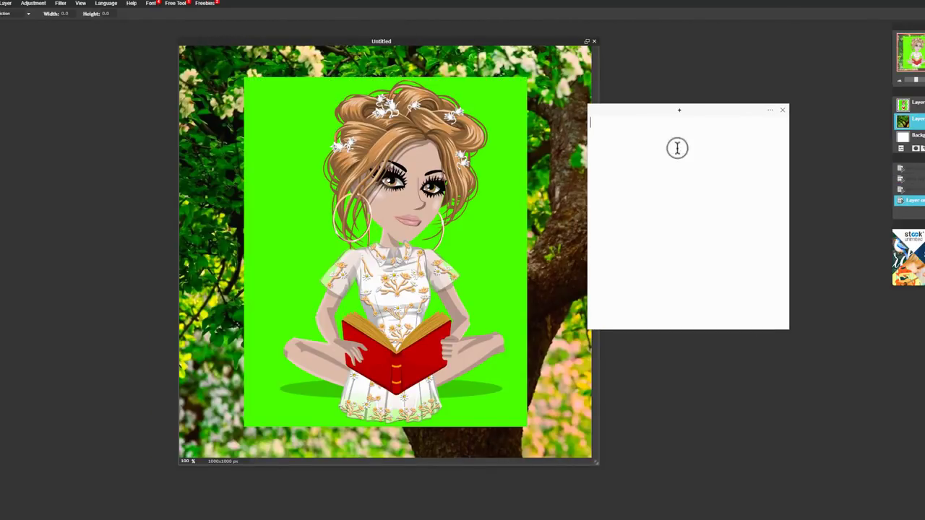
pyautogui.write('SO YOU WANT TO OPEN THE')
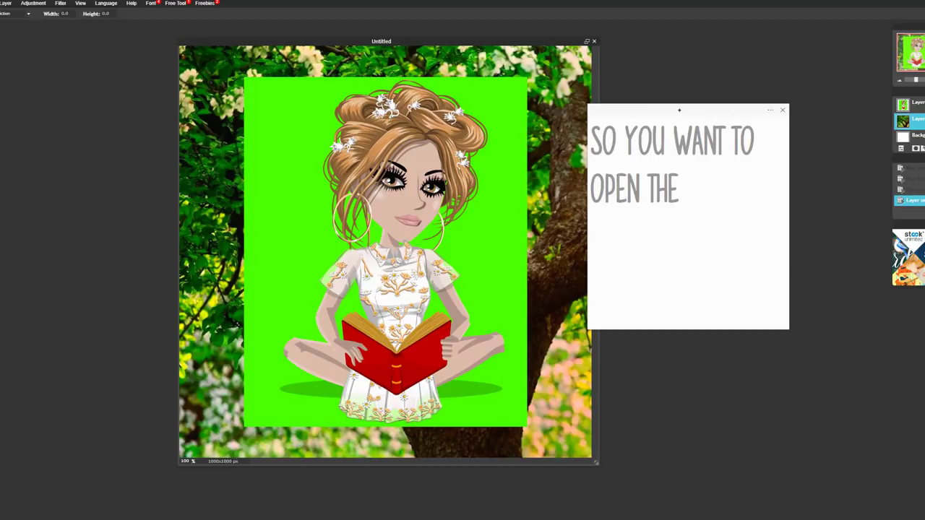
pyautogui.write(' IMAGE OF YOUR CHARACTER AND THE BACKGROUND.')
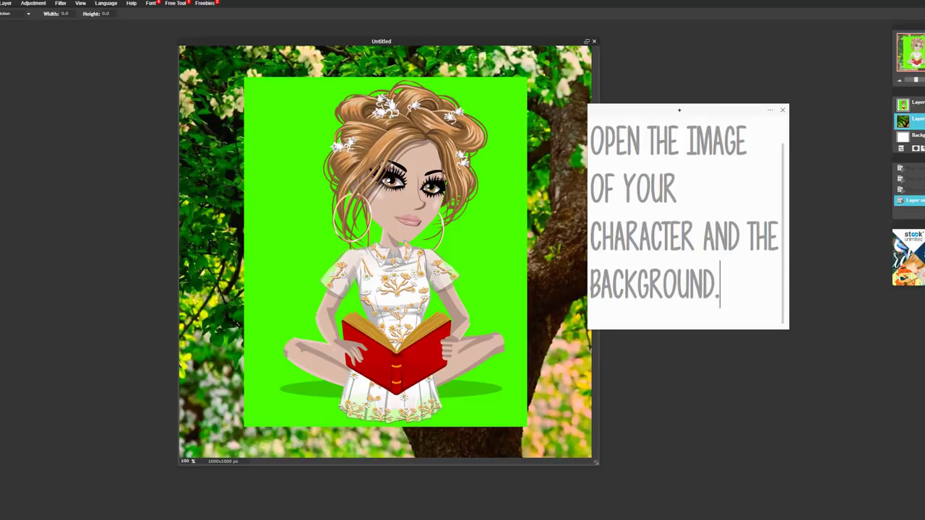
pyautogui.hotkey('ctrl', 'a')
pyautogui.press('BackSpace')
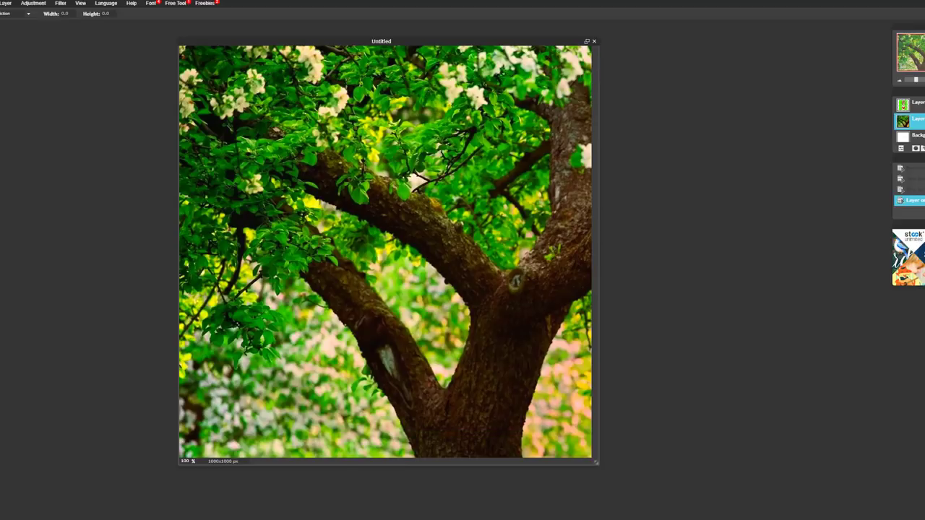
# Hide the character layer, write the note "WE'LL HIDE THE CHARACTER FOR NOW." and clear it
pyautogui.click(612, 251)
pyautogui.write("WE'LL HIDE THE CHARACTER FOR NOW.")
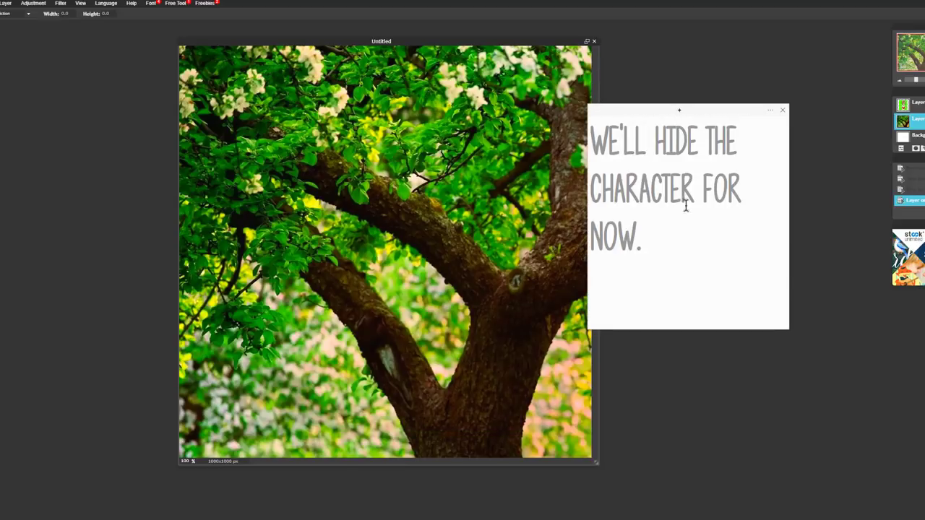
pyautogui.hotkey('ctrl', 'a')
pyautogui.press('BackSpace')
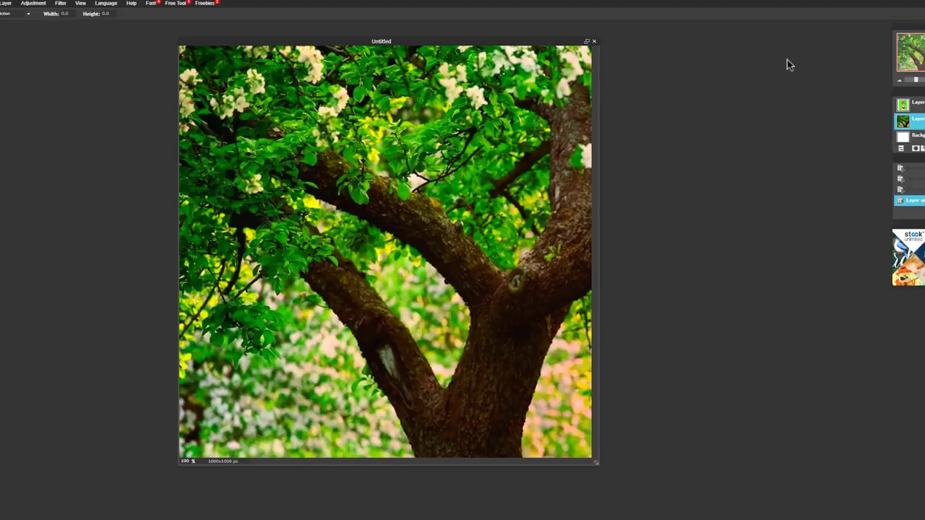
# Free transform the tree background layer so the sunlit orchard fills the whole canvas, and apply the transformation
pyautogui.click(0, 3)
pyautogui.click(39, 65)
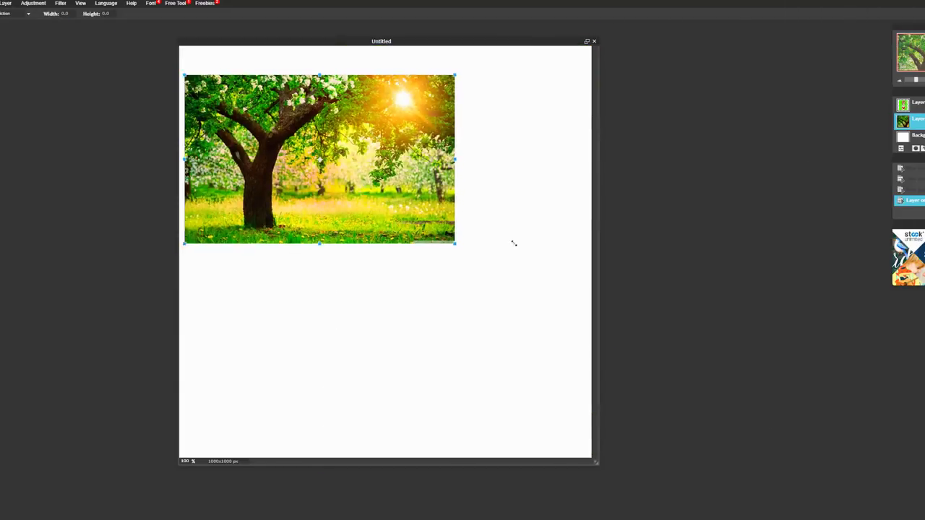
pyautogui.moveTo(512, 242); pyautogui.dragTo(654, 470)
pyautogui.moveTo(600, 434); pyautogui.dragTo(638, 436)
pyautogui.click(747, 401)
pyautogui.click(434, 286)
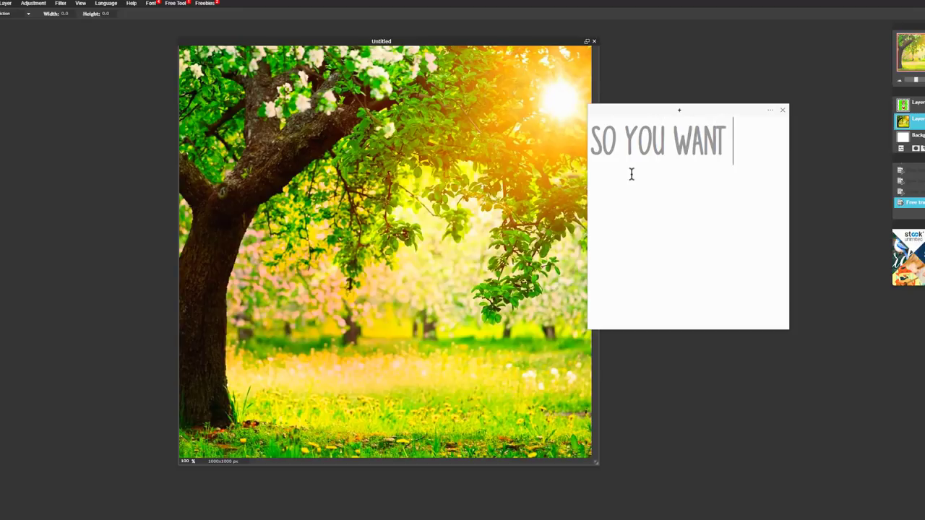
# Write the note "SO YOU WANT TO FREE TRANSFORM YOUR IMAGE BY PRESSING 'EDIT' THEN 'FREE TRANSFORM'."
pyautogui.write('TRANSOFMR')
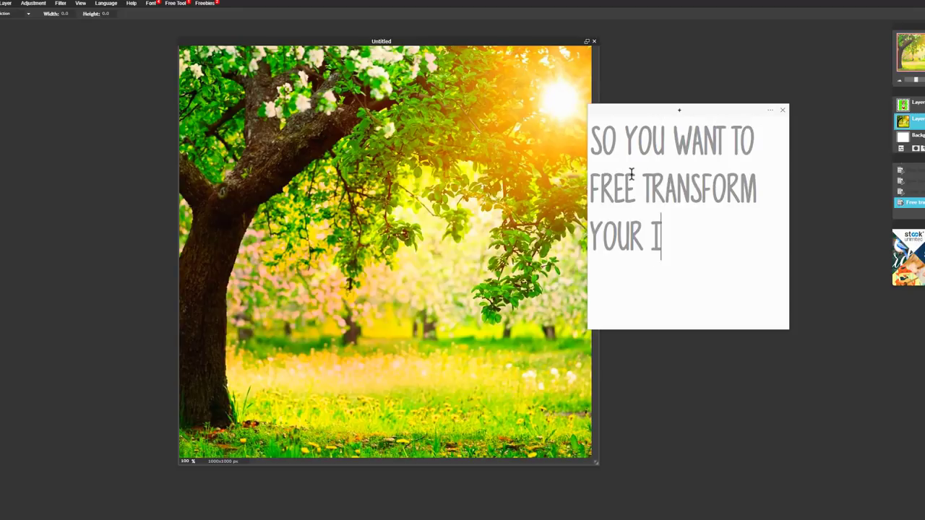
pyautogui.write(' YOUR IMAGE BY PRESSING')
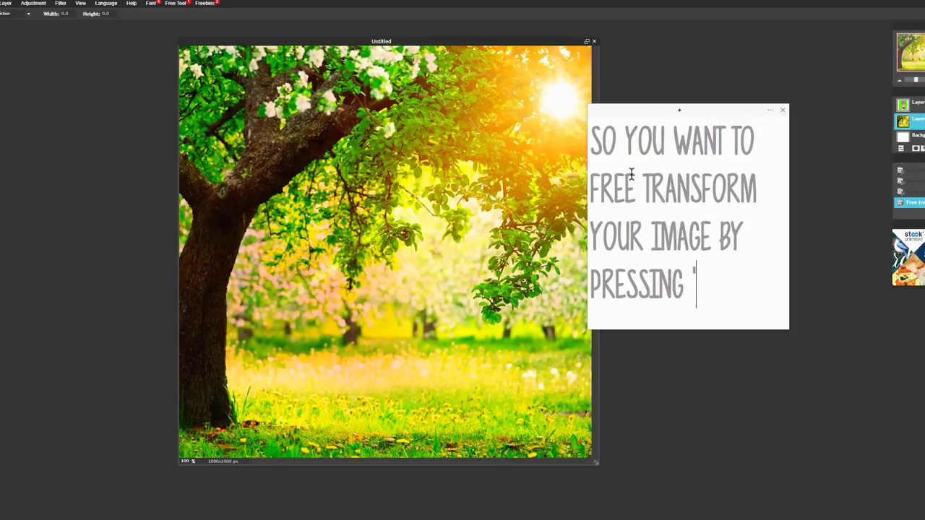
pyautogui.write(" 'EDIT' THEN 'FREE TRANSFORM")
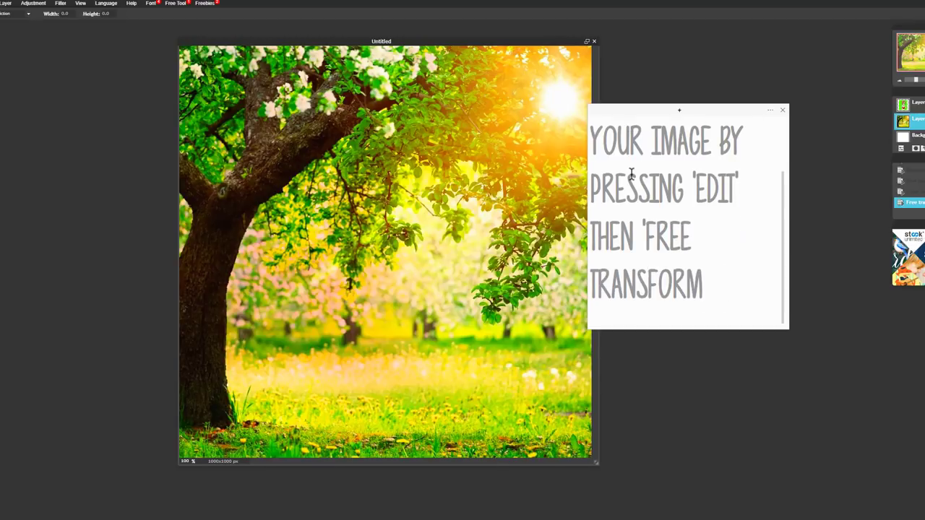
pyautogui.write("'.")
# Replace the note with "SORRY THERE'S MORE STUFF ON THE LEFT BUT MY RECORDING CUTS OFF THERE." and clear it
pyautogui.hotkey('ctrl', 'a')
pyautogui.write('SORRY')
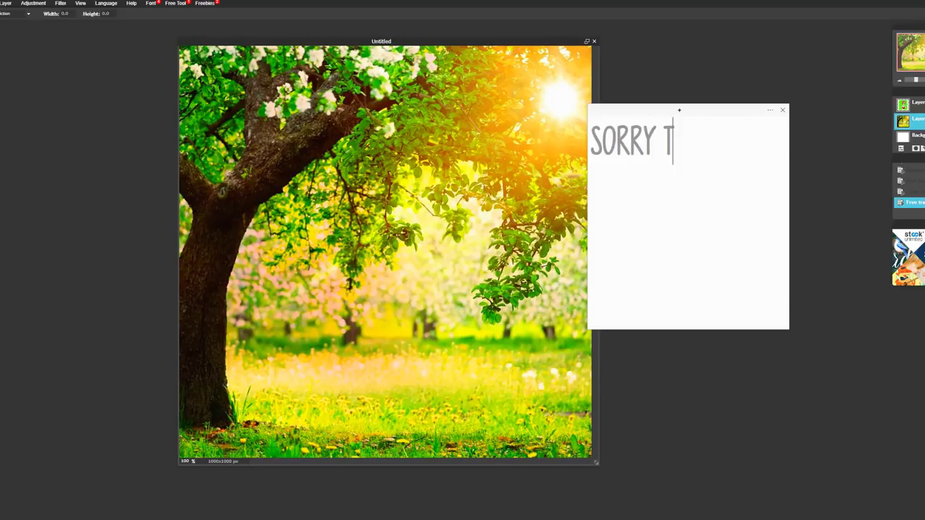
pyautogui.write(" THERE'S MORE STUFF ON THE LEFT BUT M")
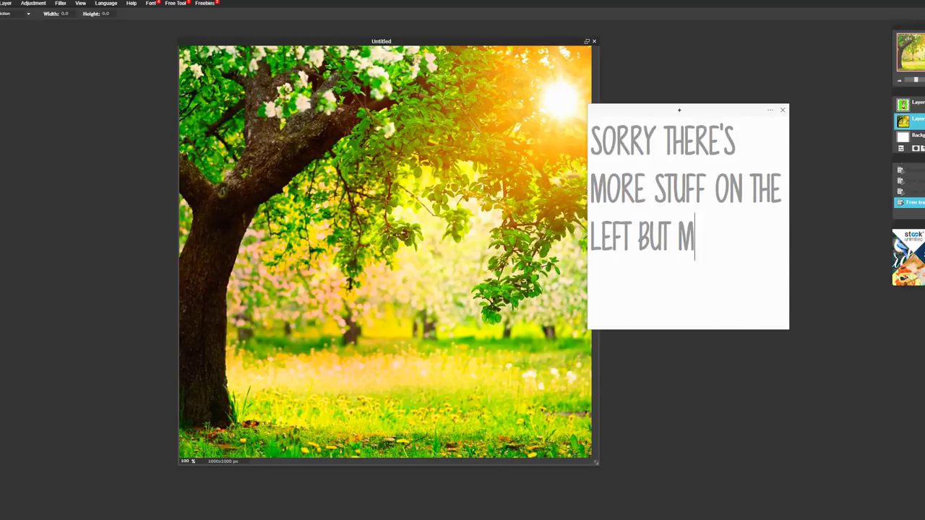
pyautogui.write('Y RECORDING CUTS OFF THERE.')
pyautogui.hotkey('ctrl', 'a')
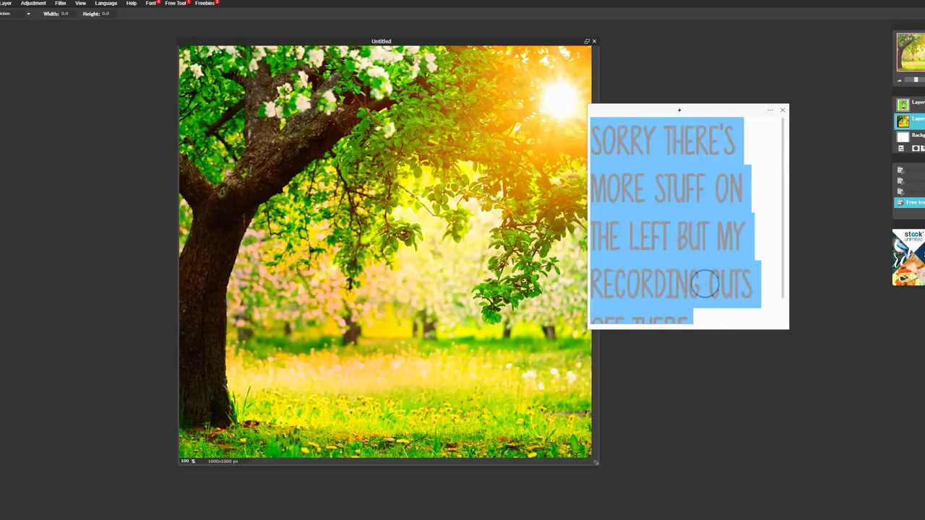
pyautogui.press('BackSpace')
# Write a note starting with "NOW ADD YOUR CHARA" and clear it
pyautogui.write('NOW ADD YOUR CHARA')
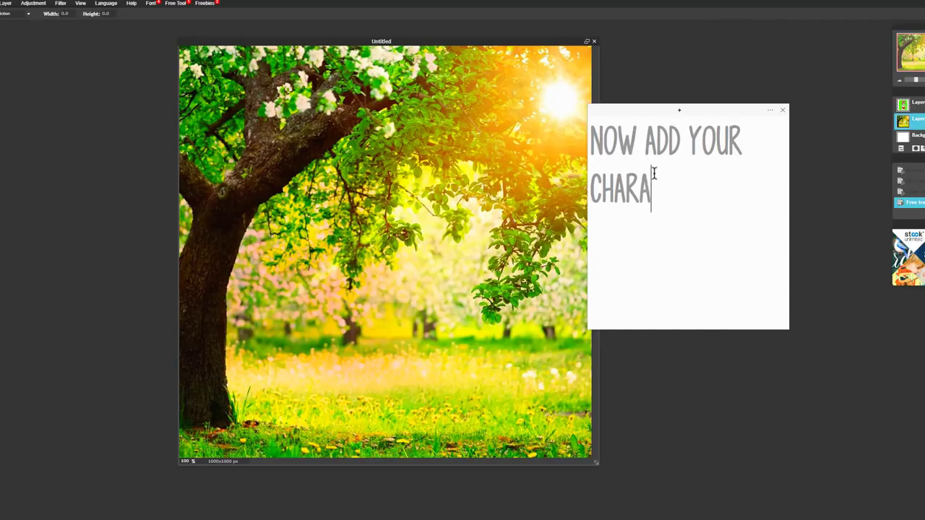
pyautogui.press('BackSpace')
pyautogui.press('BackSpace')
pyautogui.press('BackSpace')
pyautogui.press('BackSpace')
pyautogui.press('BackSpace')
pyautogui.press('BackSpace')
pyautogui.press('BackSpace')
pyautogui.press('BackSpace')
pyautogui.press('BackSpace')
pyautogui.press('BackSpace')
pyautogui.press('BackSpace')
pyautogui.press('BackSpace')
pyautogui.press('BackSpace')
pyautogui.press('BackSpace')
pyautogui.press('BackSpace')
pyautogui.press('BackSpace')
pyautogui.press('BackSpace')
pyautogui.press('BackSpace')
pyautogui.press('BackSpace')
pyautogui.press('BackSpace')
# Show the character layer again, write the note "AND REMOVE THE GREEN WITH THE MAGIC WAND." and clear it
pyautogui.click(867, 135)
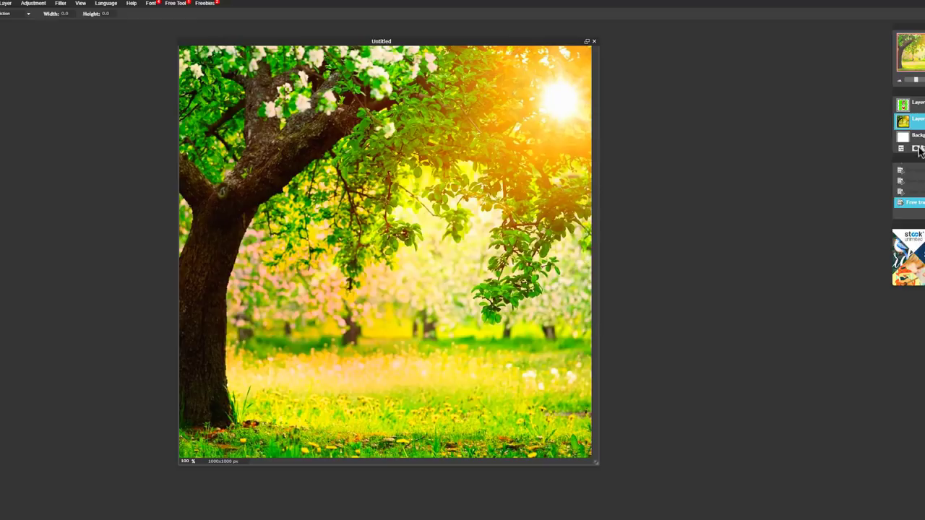
pyautogui.click(924, 105)
pyautogui.write('AND REMO')
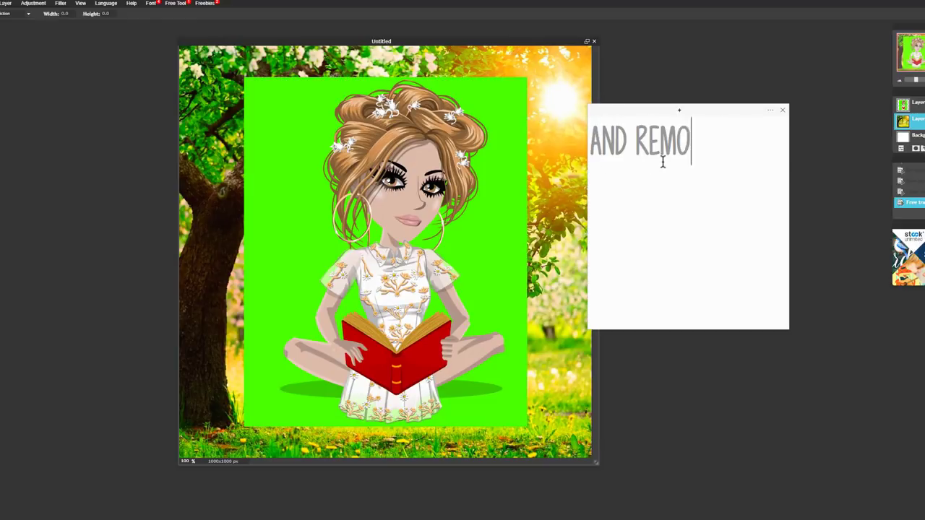
pyautogui.write('VE THE GREEN WITH THE MAGIC WAND.')
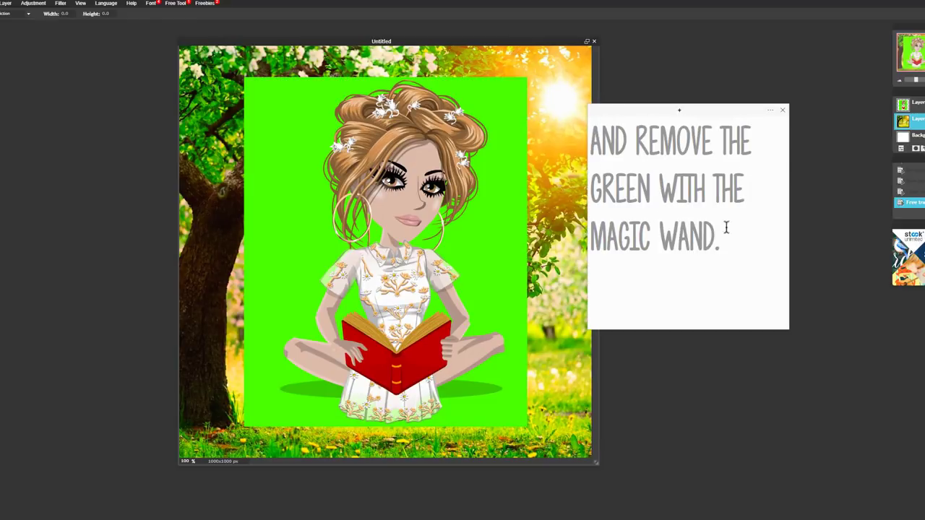
pyautogui.moveTo(727, 227); pyautogui.dragTo(592, 134)
pyautogui.press('BackSpace')
# Select the green area surrounding the character on its layer with the Wand tool and delete it
pyautogui.click(1, 57)
pyautogui.click(289, 130)
pyautogui.click(493, 151)
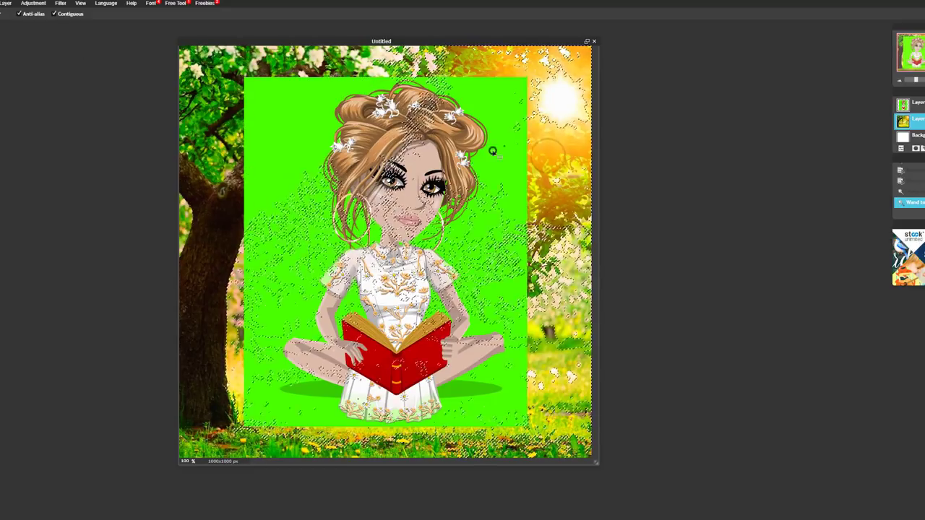
pyautogui.press('Delete')
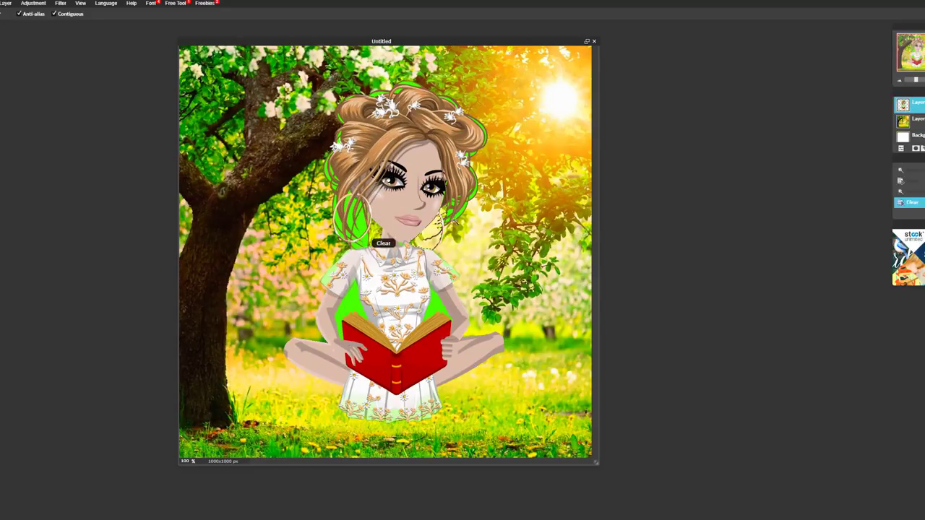
# Delete the green patches inside the hoop earring and between the hair strands around it with the Wand tool
pyautogui.scroll(3, 455, 221)
pyautogui.click(342, 213)
pyautogui.press('Delete')
pyautogui.click(315, 206)
pyautogui.press('Delete')
pyautogui.click(353, 181)
pyautogui.click(355, 188)
pyautogui.press('Delete')
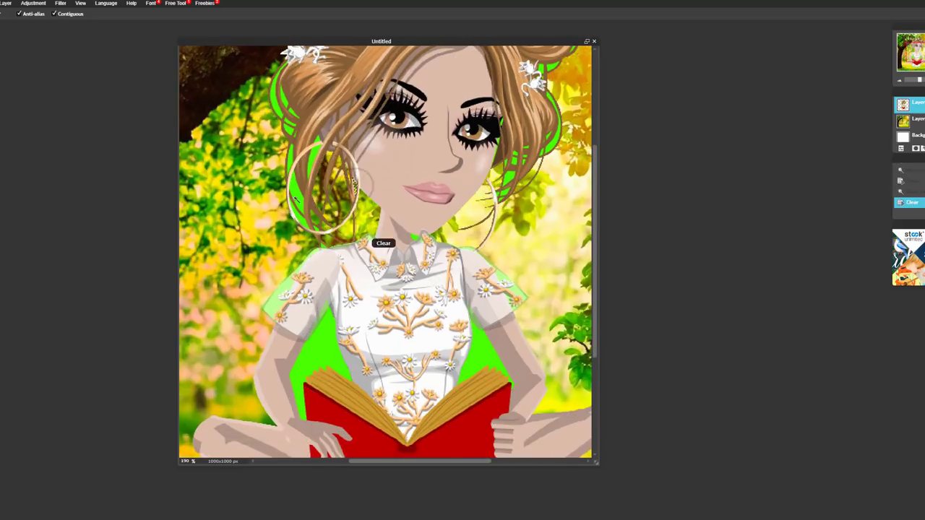
pyautogui.press('Delete')
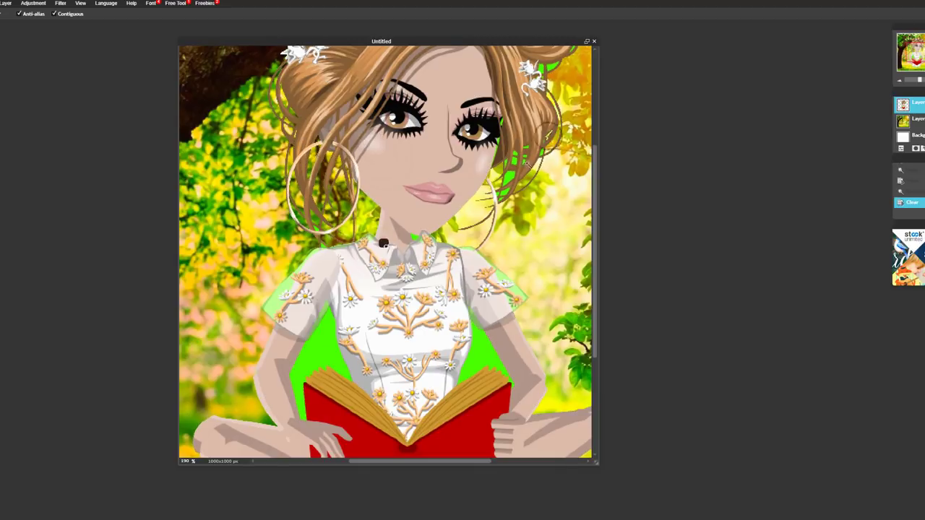
# Remove the green patches between the loose hair strands beside the character's eye and second earring
pyautogui.click(508, 161)
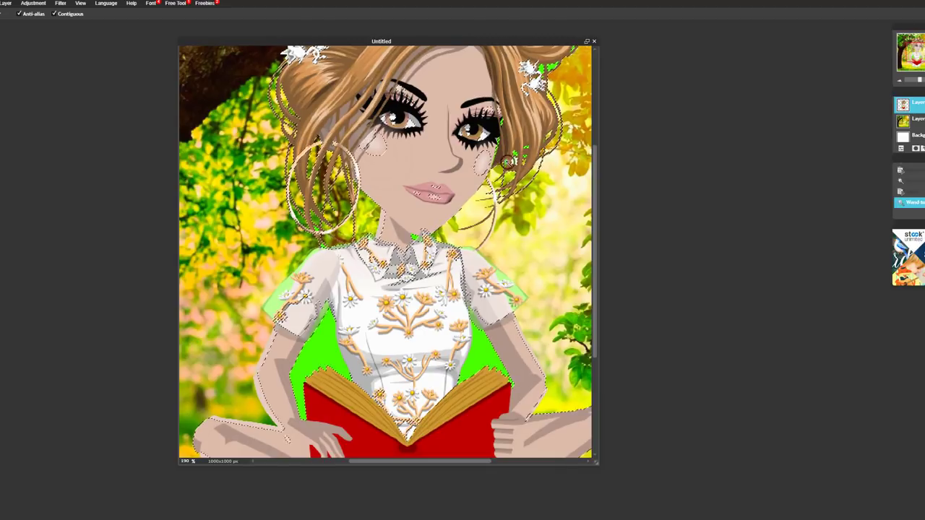
pyautogui.click(524, 157)
pyautogui.click(548, 272)
pyautogui.click(316, 333)
pyautogui.moveTo(574, 252); pyautogui.dragTo(214, 407)
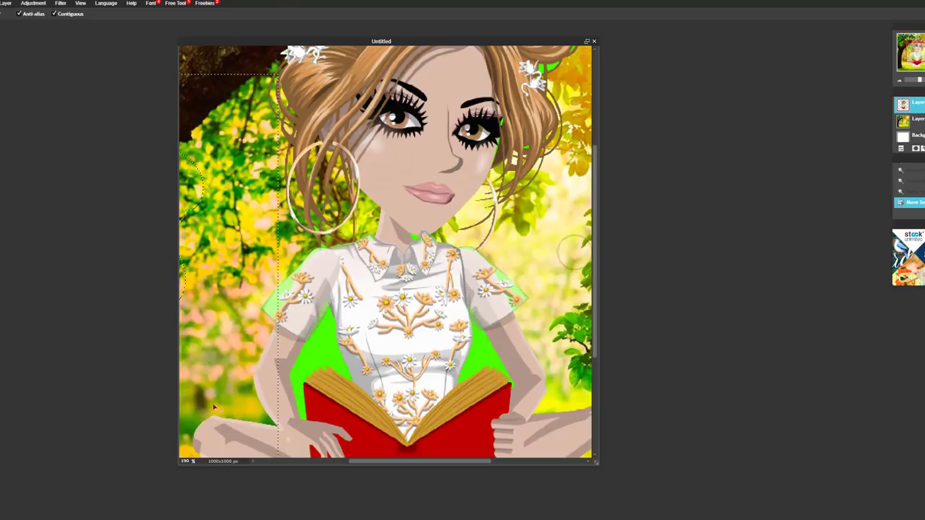
# Delete the green fringes around the character's updo and hair flowers with the Wand tool
pyautogui.moveTo(425, 461); pyautogui.dragTo(460, 461)
pyautogui.moveTo(596, 253); pyautogui.dragTo(596, 181)
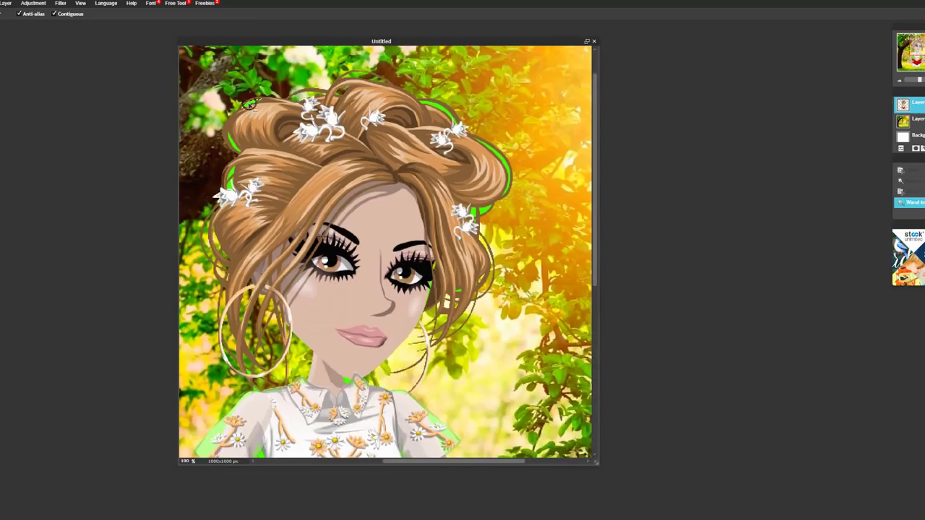
pyautogui.press('Delete')
pyautogui.click(235, 142)
pyautogui.press('Delete')
pyautogui.click(509, 163)
pyautogui.press('Delete')
pyautogui.click(483, 210)
pyautogui.press('Delete')
# With the background layer hidden, delete the leftover green specks by the hair flower, along the cheek and between the hair strands
pyautogui.click(511, 271)
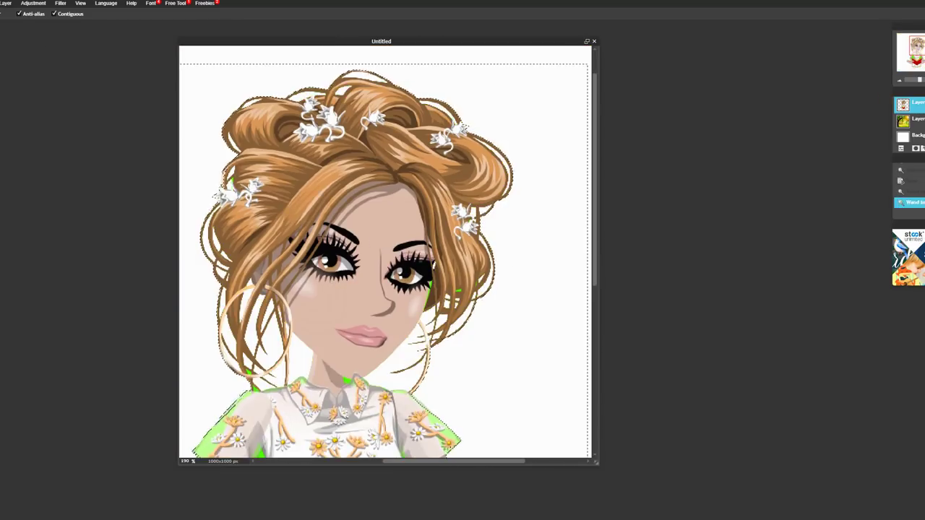
pyautogui.click(232, 181)
pyautogui.press('Delete')
pyautogui.click(435, 291)
pyautogui.moveTo(435, 290); pyautogui.dragTo(440, 294)
pyautogui.scroll(5, 477, 336)
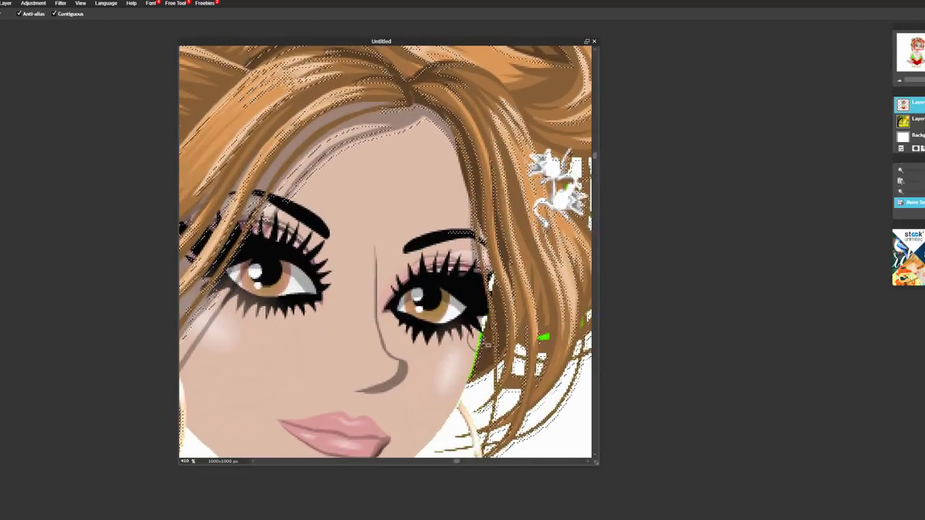
pyautogui.click(477, 353)
pyautogui.press('Delete')
pyautogui.click(545, 337)
pyautogui.press('Delete')
# Delete the green areas between the character's arms and dress above the book, and check the lower body for leftovers
pyautogui.scroll(-5, 504, 334)
pyautogui.scroll(3, 318, 325)
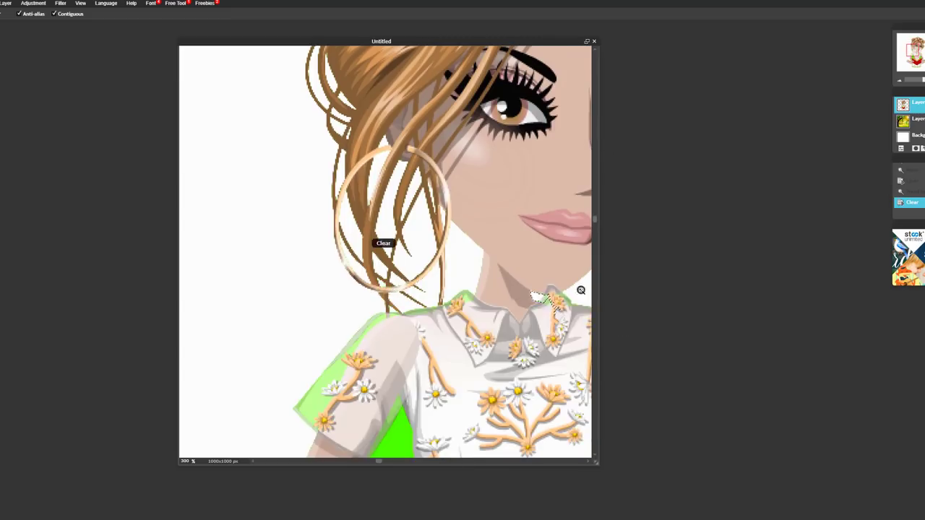
pyautogui.moveTo(595, 219); pyautogui.dragTo(595, 312)
pyautogui.click(397, 279)
pyautogui.press('Delete')
pyautogui.moveTo(379, 462); pyautogui.dragTo(470, 462)
pyautogui.click(423, 291)
pyautogui.press('Delete')
pyautogui.click(535, 193)
pyautogui.moveTo(596, 312); pyautogui.dragTo(599, 399)
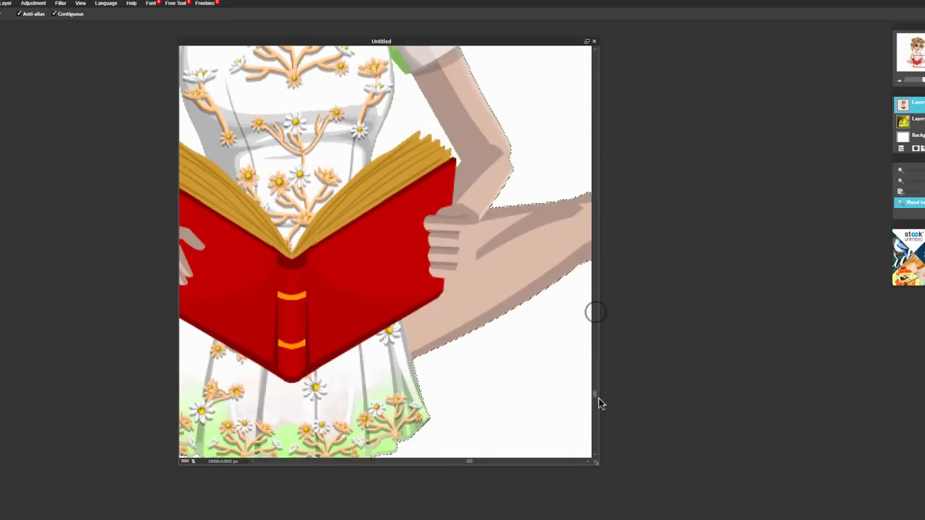
pyautogui.scroll(-5, 535, 355)
pyautogui.click(536, 355)
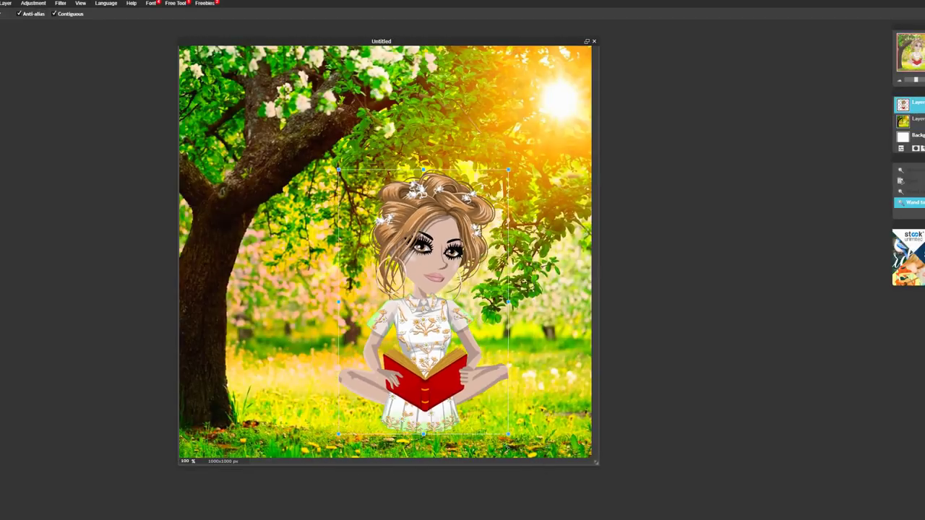
# Shrink the character with Free transform, place her on the grass beside the tree trunk and apply the transformation
pyautogui.moveTo(463, 378); pyautogui.dragTo(352, 412)
pyautogui.moveTo(397, 464); pyautogui.dragTo(366, 424)
pyautogui.click(438, 311)
pyautogui.click(434, 285)
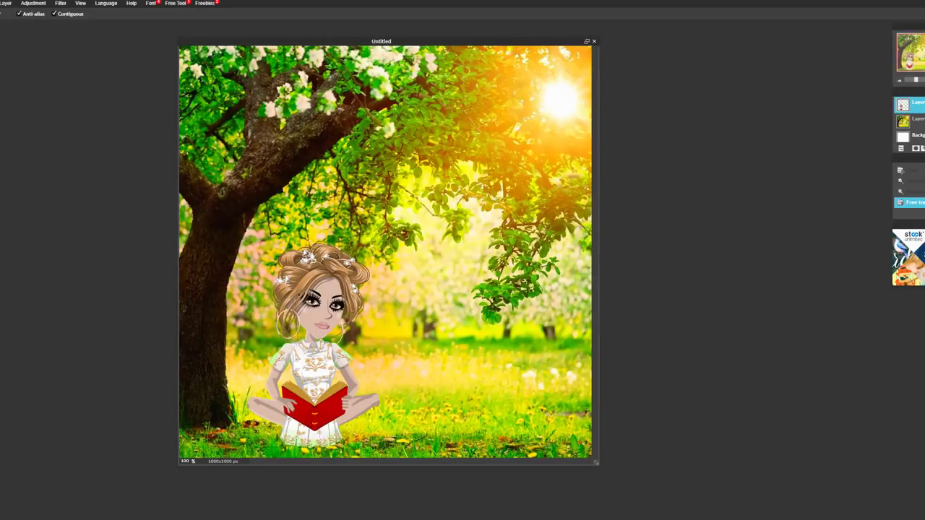
# Duplicate the character layer and write the note "NOW YOU NEED TO DUPLICATE THE CHARACTER ONCE YOU'VE GOTTEN RID OF THE GREEN"
pyautogui.hotkey('alt', 'Tab')
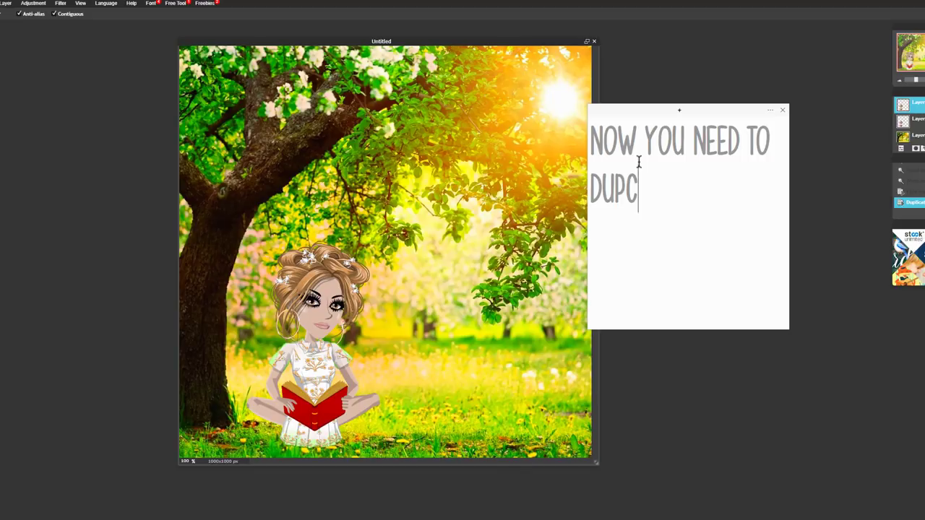
pyautogui.write('THE CHARACTER ')
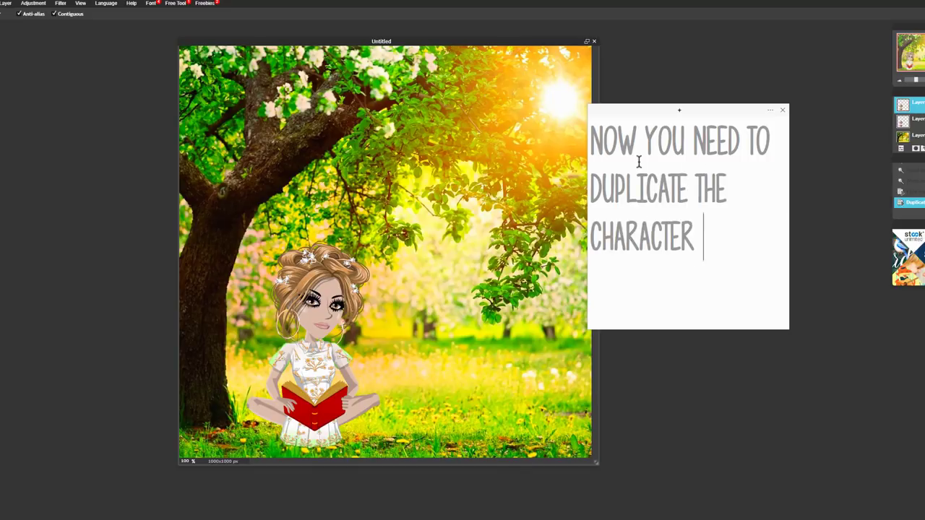
pyautogui.write("ONCE YOU'VE GOTTEN RID OF THE GREEN")
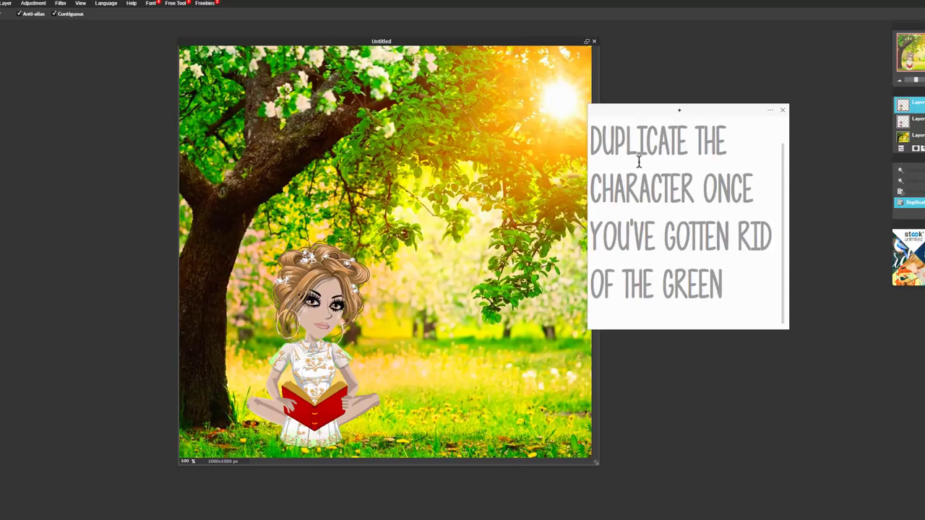
# Extend the note with "AND PLACED IT WHERE YOU WANT THEM TO BE IN THE EDIT.", clear its text and dismiss the note
pyautogui.write(' AND PLACED IT WHERE YOU WANT THEM TO BE IN')
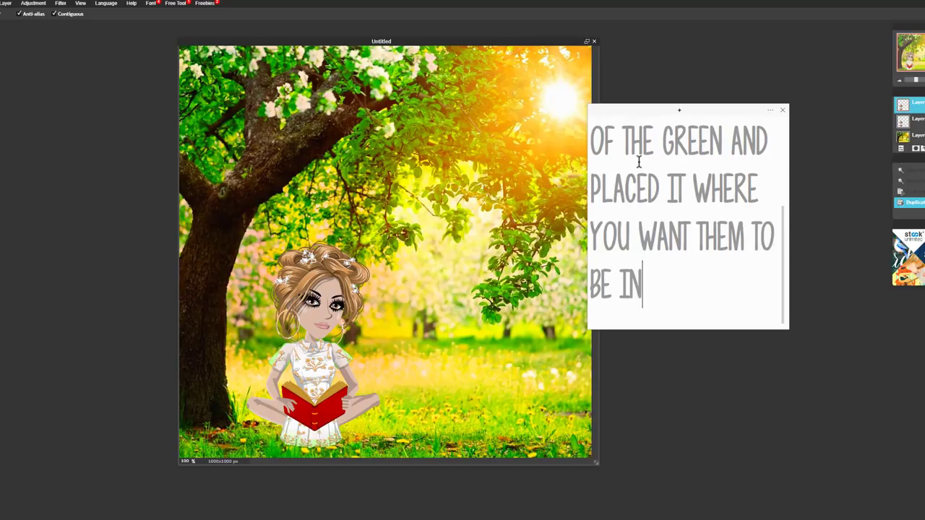
pyautogui.write(' THE EDIT.')
pyautogui.hotkey('ctrl', 'a')
pyautogui.write('AND FOLLOW MY S')
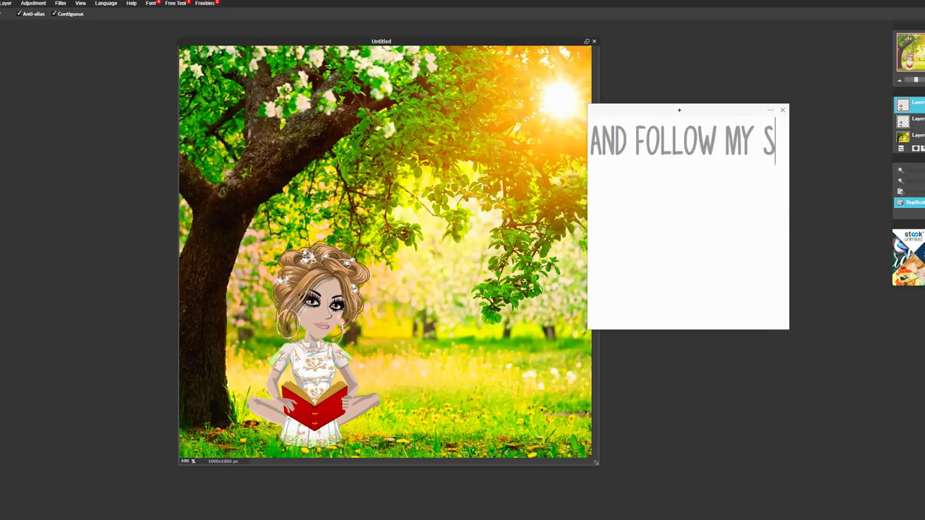
pyautogui.hotkey('ctrl', 'a')
pyautogui.press('BackSpace')
pyautogui.click(797, 60)
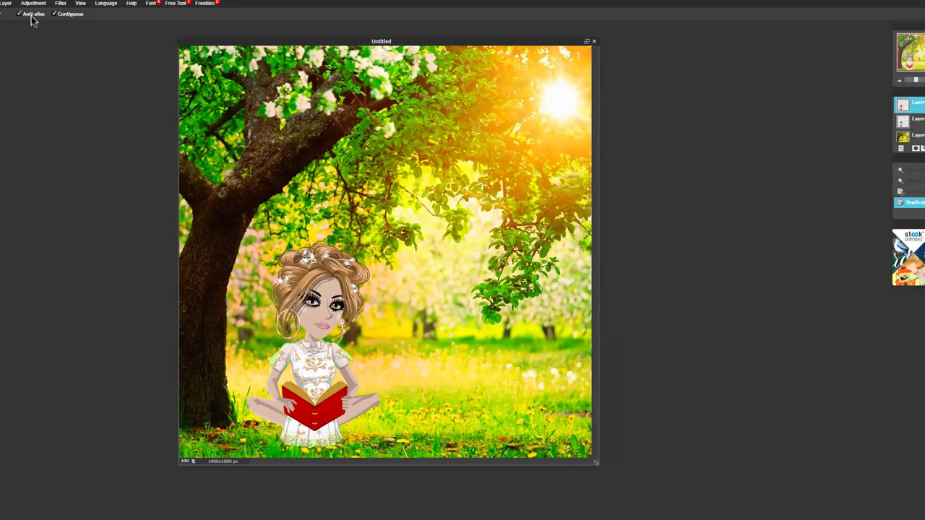
# Move the duplicated character sideways so it sits on the grass to the right of the original
pyautogui.click(0, 34)
pyautogui.moveTo(314, 291); pyautogui.dragTo(392, 250)
pyautogui.hotkey('ctrl', 'z')
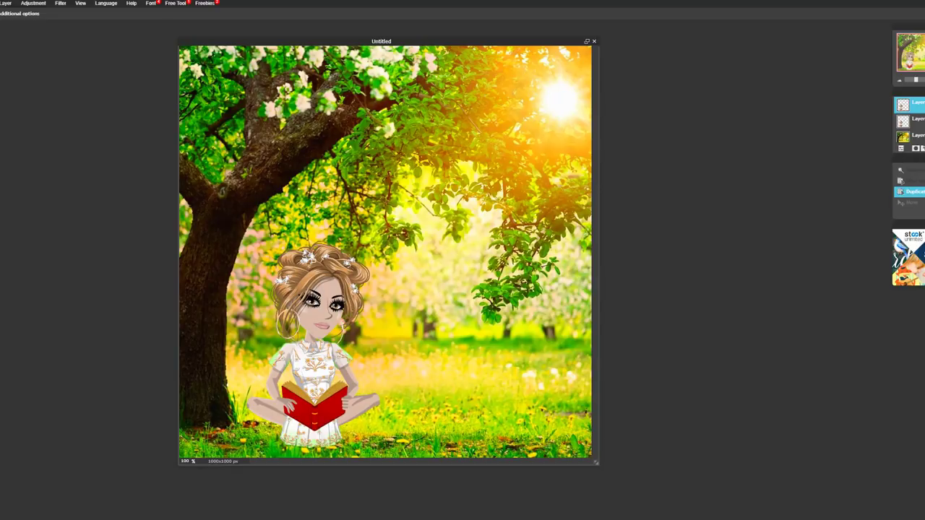
pyautogui.moveTo(376, 313); pyautogui.dragTo(481, 311)
# Apply an Inner glow layer style to the duplicate with black colour, opacity 100, hardness 10 and size 100
pyautogui.click(922, 148)
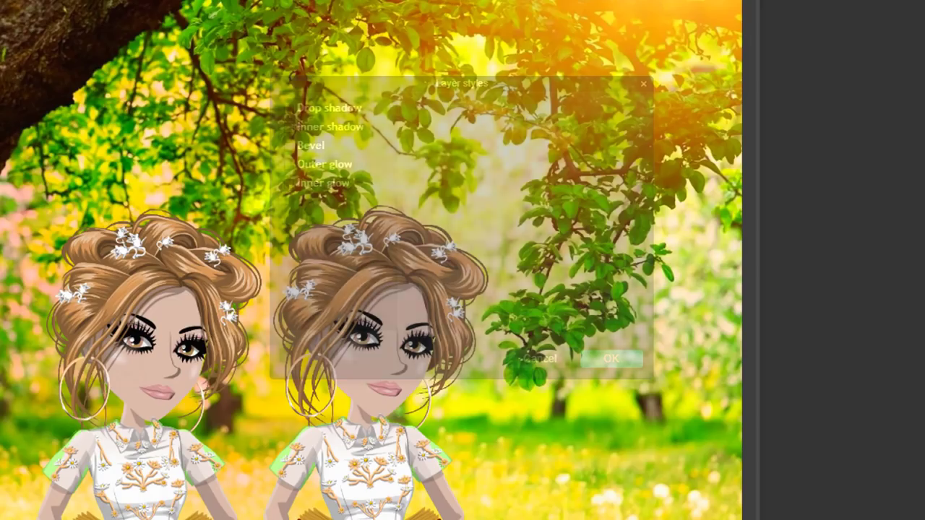
pyautogui.click(344, 183)
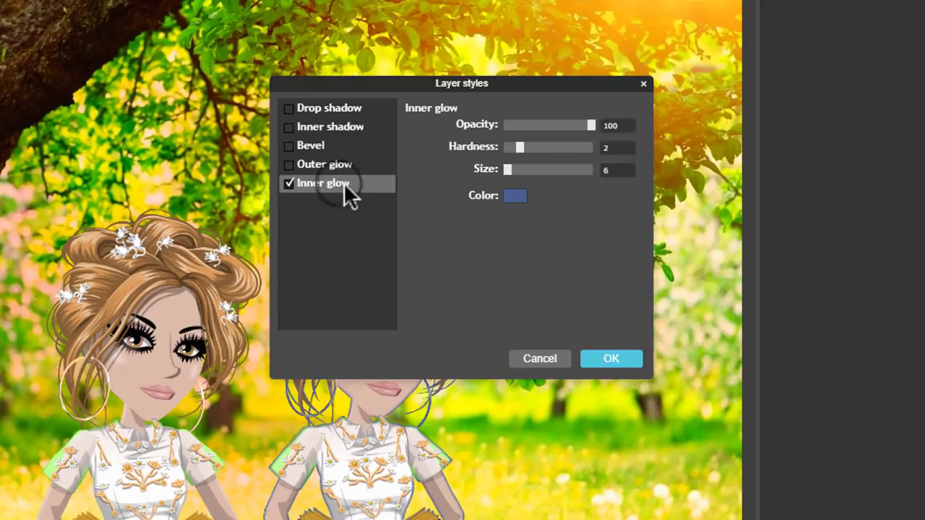
pyautogui.click(515, 196)
pyautogui.click(354, 256)
pyautogui.click(649, 397)
pyautogui.moveTo(520, 147); pyautogui.dragTo(694, 173)
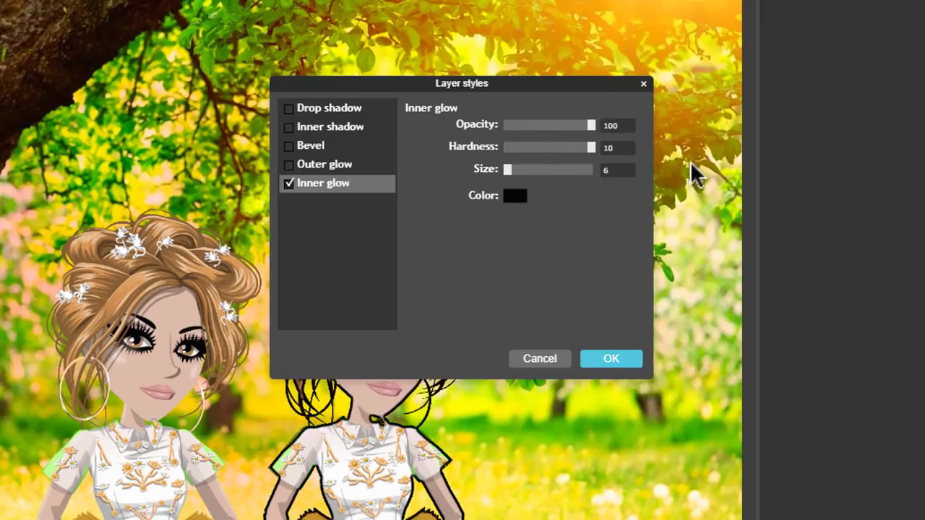
pyautogui.moveTo(524, 172); pyautogui.dragTo(620, 196)
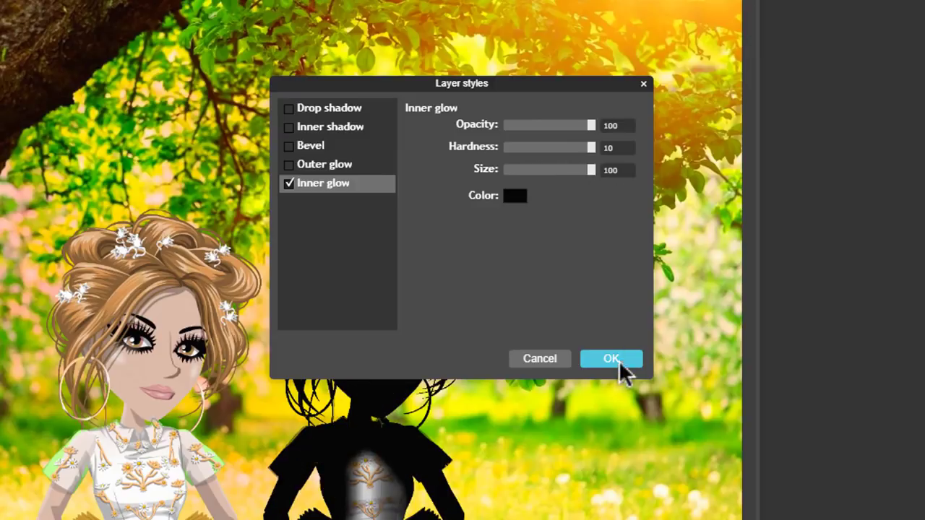
pyautogui.click(612, 359)
# Paint black with a soft brush over the duplicate's uncovered face and torso
pyautogui.press('b')
pyautogui.click(2, 13)
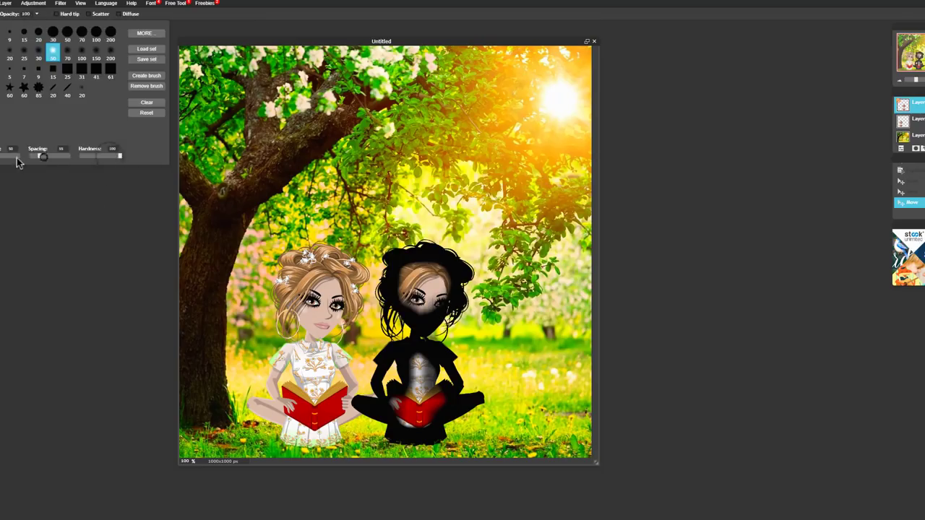
pyautogui.moveTo(412, 291)
pyautogui.mouseDown()
pyautogui.moveTo(442, 285)
pyautogui.moveTo(423, 287)
pyautogui.mouseUp()
pyautogui.moveTo(421, 361)
pyautogui.mouseDown()
pyautogui.moveTo(413, 393)
pyautogui.moveTo(440, 394)
pyautogui.moveTo(433, 399)
pyautogui.mouseUp()
pyautogui.hotkey('ctrl', 'z')
pyautogui.scroll(11, 421, 316)
pyautogui.moveTo(595, 246); pyautogui.dragTo(595, 347)
pyautogui.moveTo(443, 269)
pyautogui.mouseDown()
pyautogui.moveTo(402, 378)
pyautogui.moveTo(361, 373)
pyautogui.moveTo(420, 419)
pyautogui.moveTo(475, 419)
pyautogui.moveTo(534, 368)
pyautogui.moveTo(508, 366)
pyautogui.moveTo(517, 353)
pyautogui.moveTo(501, 353)
pyautogui.moveTo(445, 392)
pyautogui.moveTo(467, 309)
pyautogui.moveTo(442, 261)
pyautogui.mouseUp()
pyautogui.scroll(4, 462, 333)
pyautogui.scroll(-8, 462, 333)
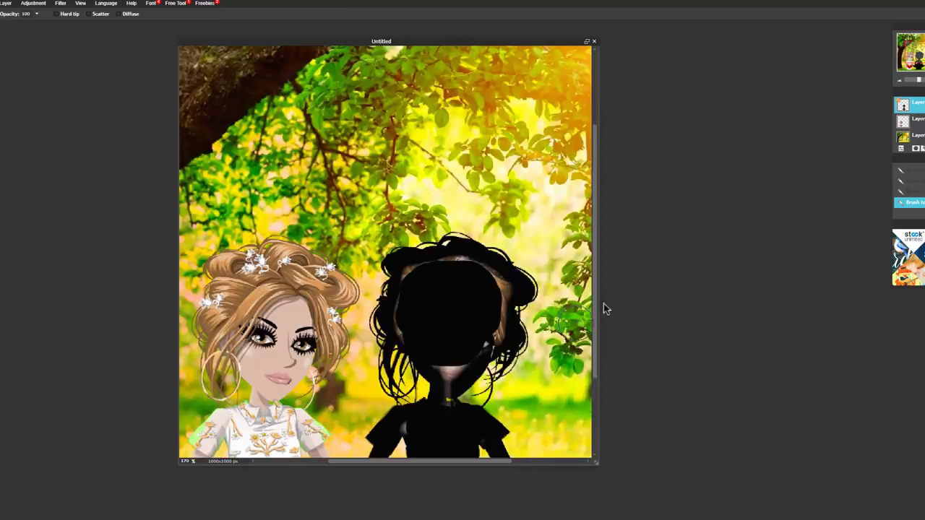
# Adjust the brush and paint the remaining gaps in the duplicate's sleeves, arms, lower face, neck and hair black to complete the silhouette
pyautogui.moveTo(597, 306); pyautogui.dragTo(596, 376)
pyautogui.scroll(4, 452, 385)
pyautogui.scroll(15, 433, 398)
pyautogui.click(2, 14)
pyautogui.click(459, 326)
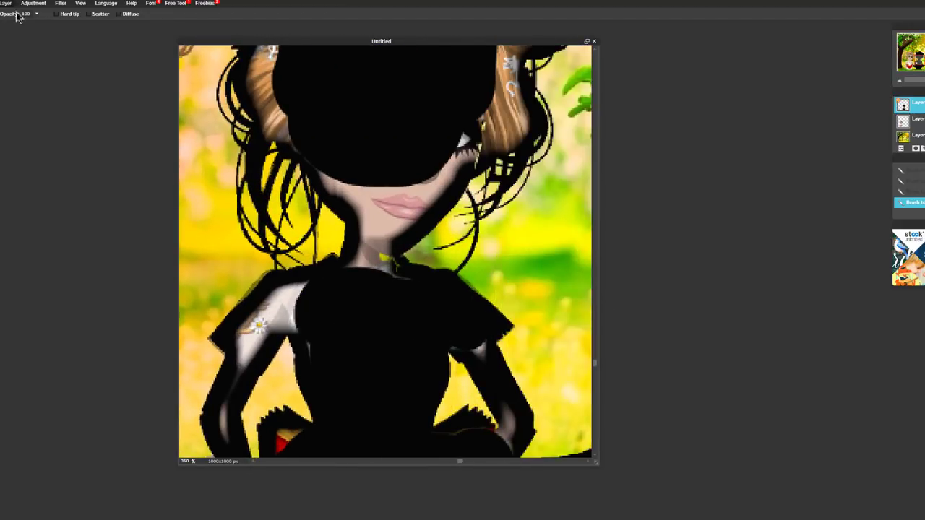
pyautogui.click(2, 13)
pyautogui.moveTo(446, 322); pyautogui.dragTo(493, 377)
pyautogui.moveTo(300, 293); pyautogui.dragTo(247, 349)
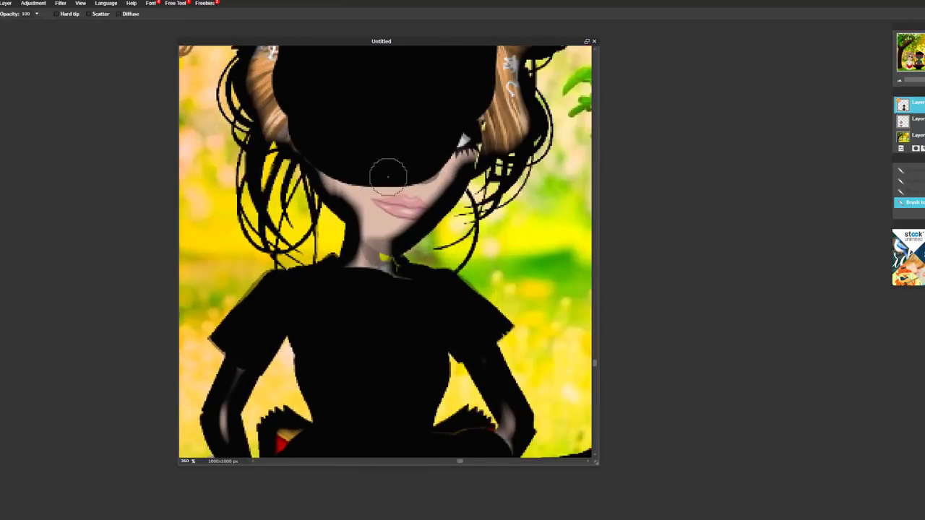
pyautogui.moveTo(389, 176)
pyautogui.mouseDown()
pyautogui.moveTo(360, 197)
pyautogui.moveTo(307, 135)
pyautogui.moveTo(272, 114)
pyautogui.moveTo(419, 183)
pyautogui.moveTo(472, 114)
pyautogui.moveTo(510, 94)
pyautogui.moveTo(501, 139)
pyautogui.mouseUp()
pyautogui.scroll(-4, 482, 217)
pyautogui.moveTo(456, 112); pyautogui.dragTo(340, 105)
pyautogui.scroll(-4, 483, 253)
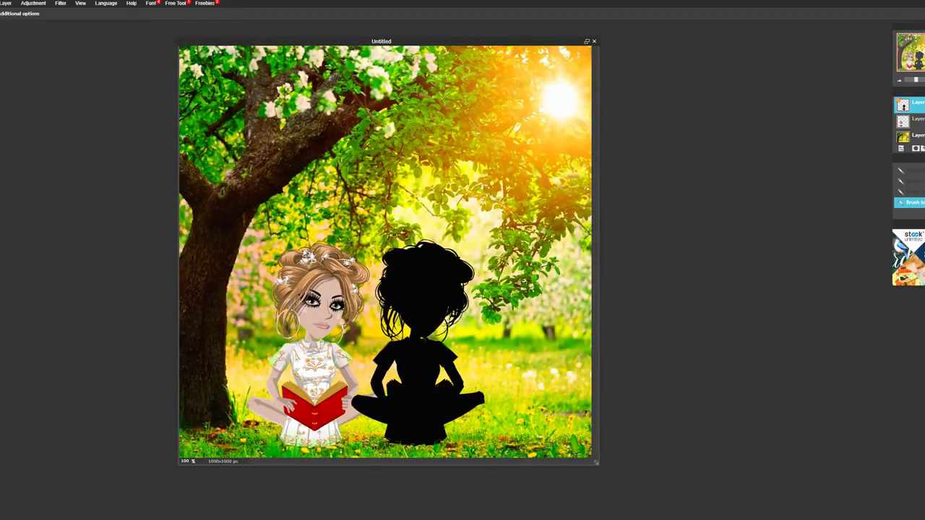
# Put the black silhouette layer beneath the character layer and position it slightly offset to the right behind her
pyautogui.moveTo(426, 340); pyautogui.dragTo(383, 308)
pyautogui.moveTo(914, 105); pyautogui.dragTo(915, 123)
pyautogui.moveTo(397, 304); pyautogui.dragTo(367, 322)
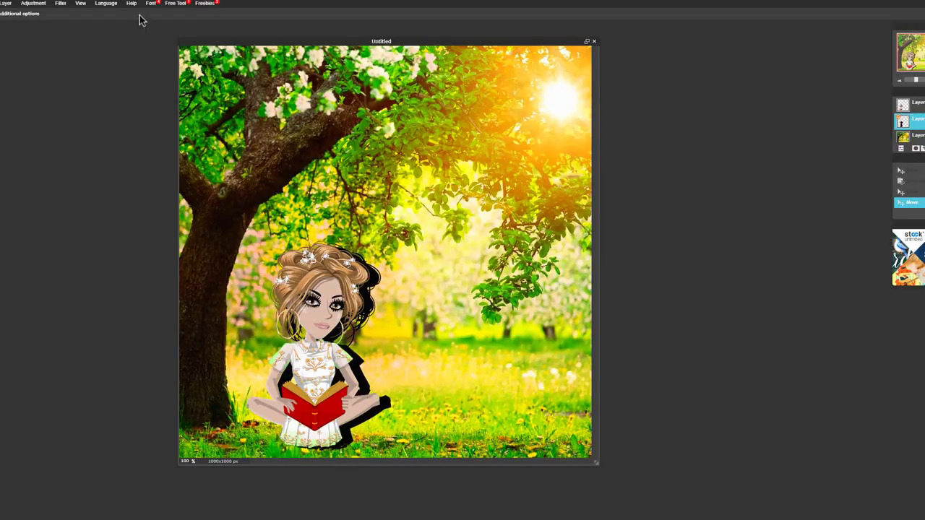
# Soften the silhouette's edges with a slight Gaussian blur
pyautogui.click(61, 3)
pyautogui.click(85, 32)
pyautogui.moveTo(433, 247); pyautogui.dragTo(426, 247)
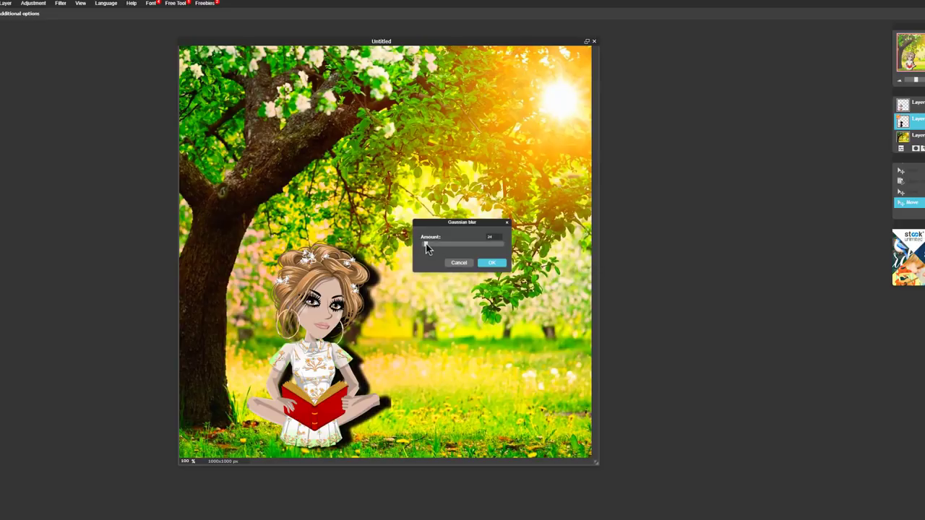
pyautogui.click(492, 263)
# Lower the silhouette layer's opacity to a faint shadow and shift it slightly further to the right of the character
pyautogui.click(901, 148)
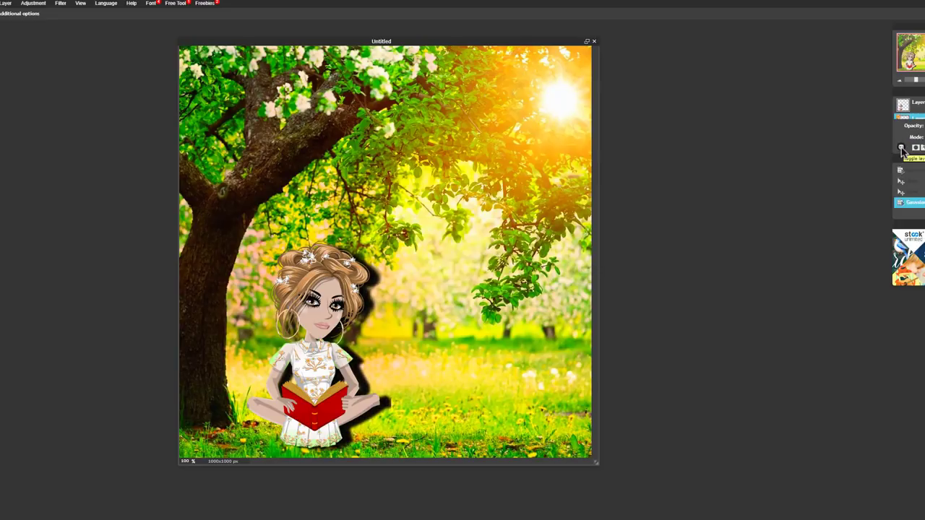
pyautogui.moveTo(924, 126); pyautogui.dragTo(924, 126)
pyautogui.moveTo(433, 317)
pyautogui.mouseDown()
pyautogui.moveTo(474, 310)
pyautogui.moveTo(443, 314)
pyautogui.mouseUp()
pyautogui.moveTo(924, 125); pyautogui.dragTo(924, 126)
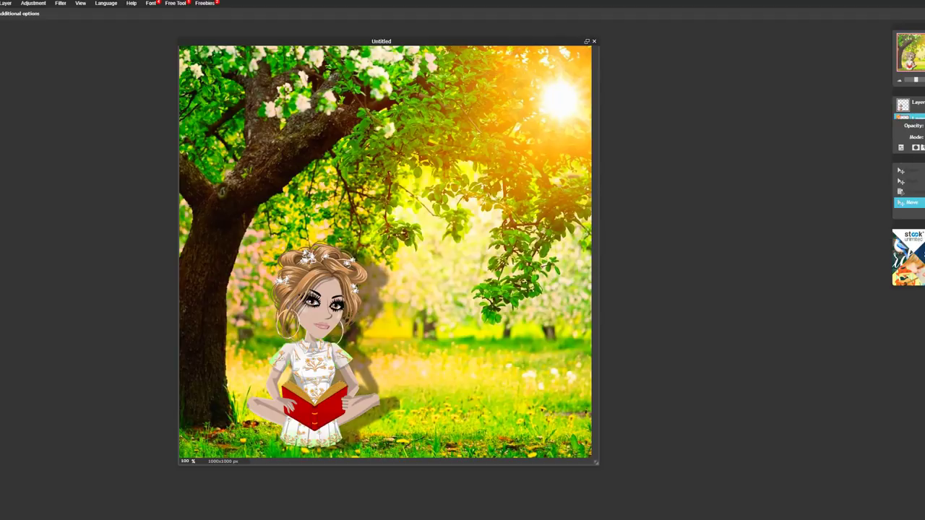
# Free distort the shadow so it lies flat on the grass, stretching away to the right of the character, and apply it
pyautogui.click(0, 3)
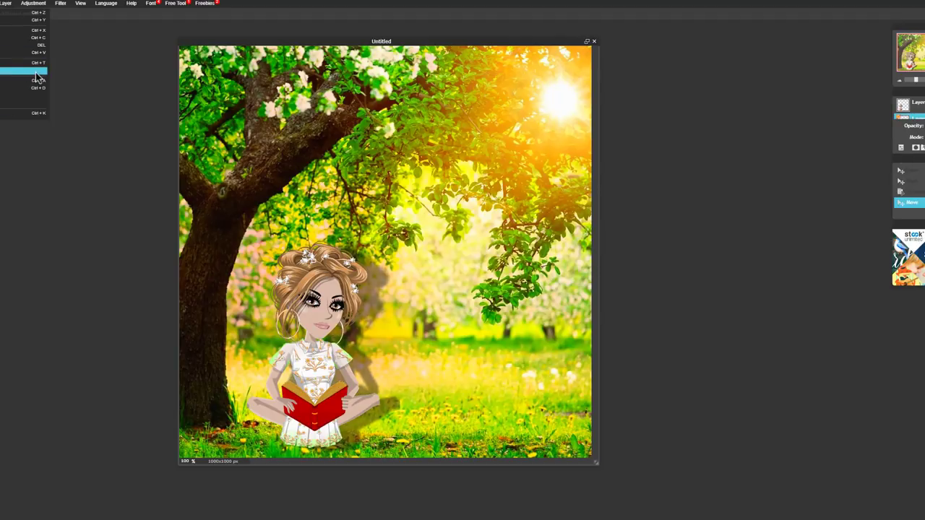
pyautogui.click(36, 71)
pyautogui.moveTo(401, 247); pyautogui.dragTo(463, 366)
pyautogui.moveTo(340, 334); pyautogui.dragTo(355, 365)
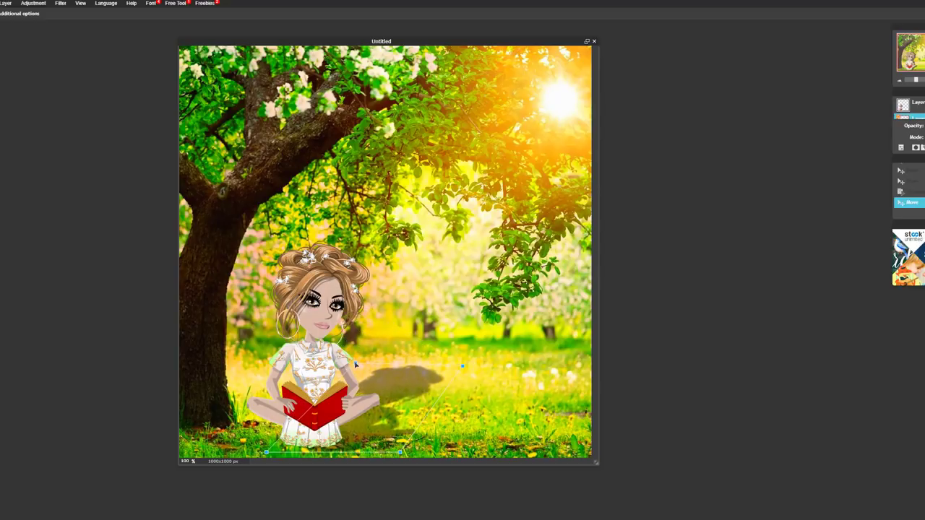
pyautogui.moveTo(387, 405); pyautogui.dragTo(374, 404)
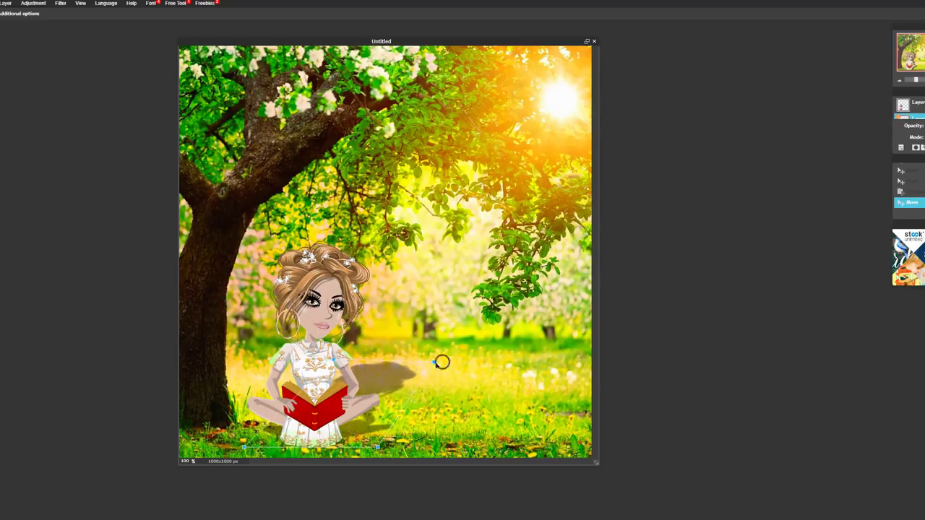
pyautogui.moveTo(441, 362); pyautogui.dragTo(470, 388)
pyautogui.press('Return')
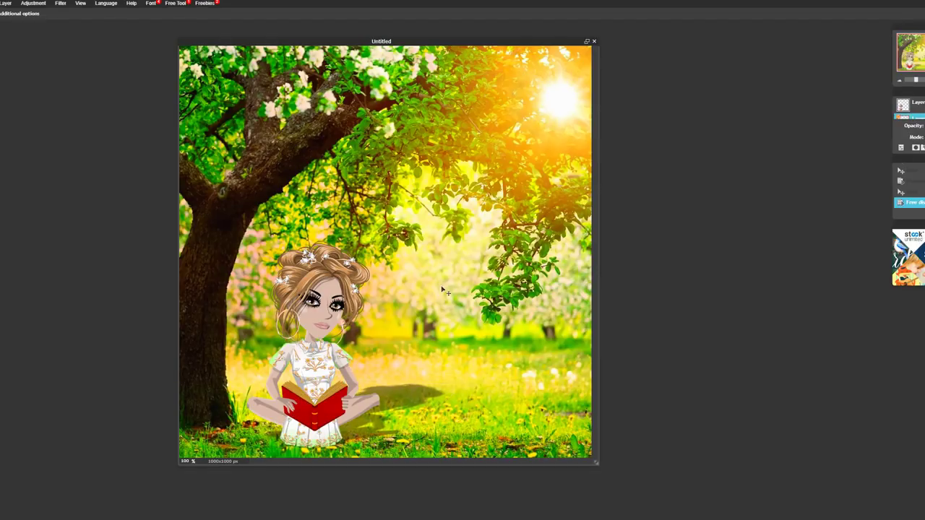
# Write the note "SO THAT WAS TO CREATE A SHADOW ON THE GROUND." and clear it
pyautogui.write('SO THAT WA')
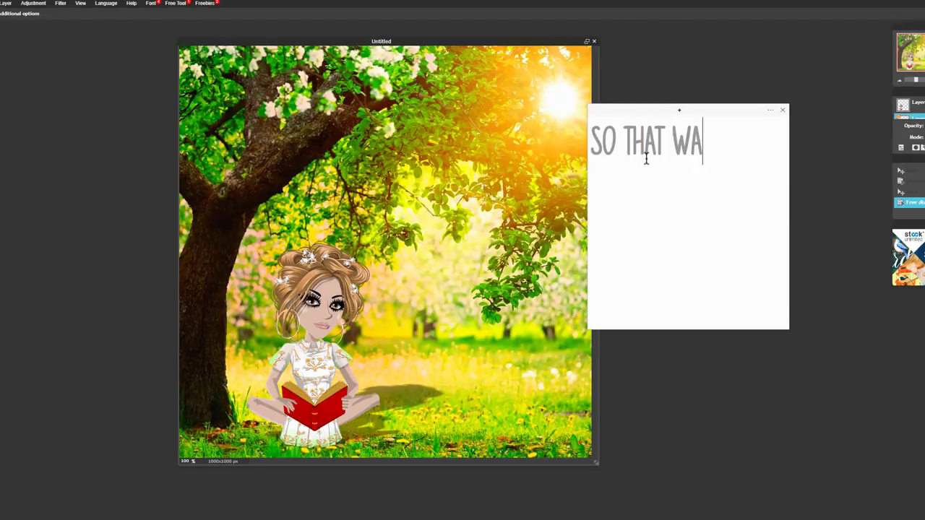
pyautogui.write('S TO CREATE A SHADOW ON THE GROUND.')
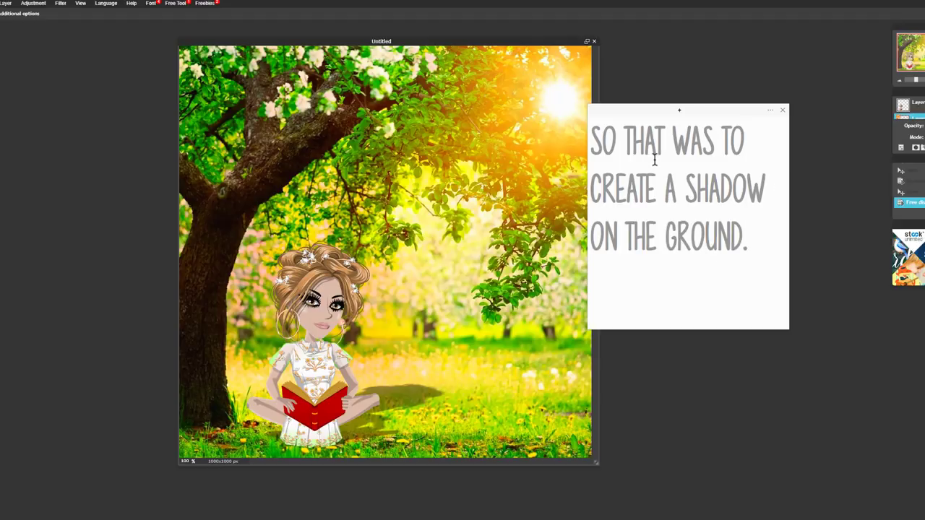
pyautogui.hotkey('ctrl', 'a')
pyautogui.press('BackSpace')
# Write the note "I'VE NEVER ACTUALLY DONE THAT BEFORE SO IT MIGHT LOOK DODGY.", clear it and dismiss the note
pyautogui.write("I'VE NEVER ACTUALLY")
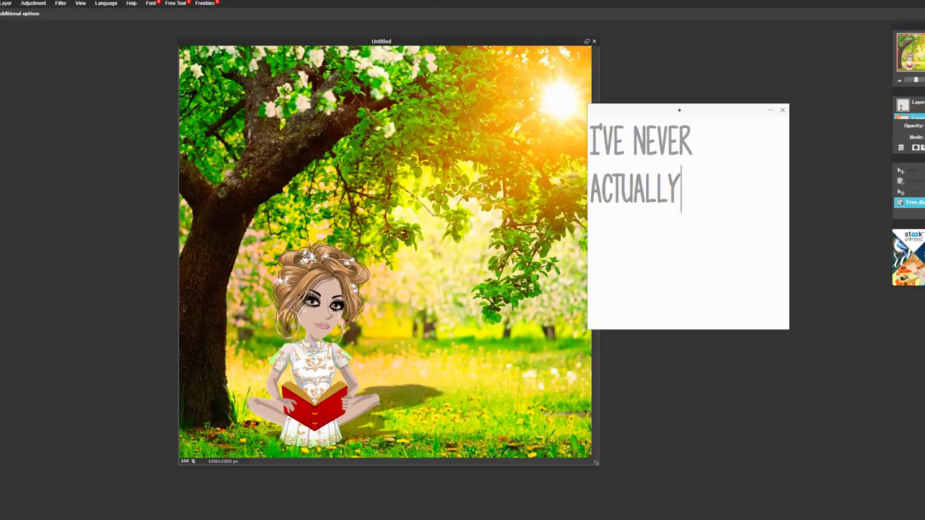
pyautogui.write(' DONE THAT BEFORE SO IT MIGHT LOOK')
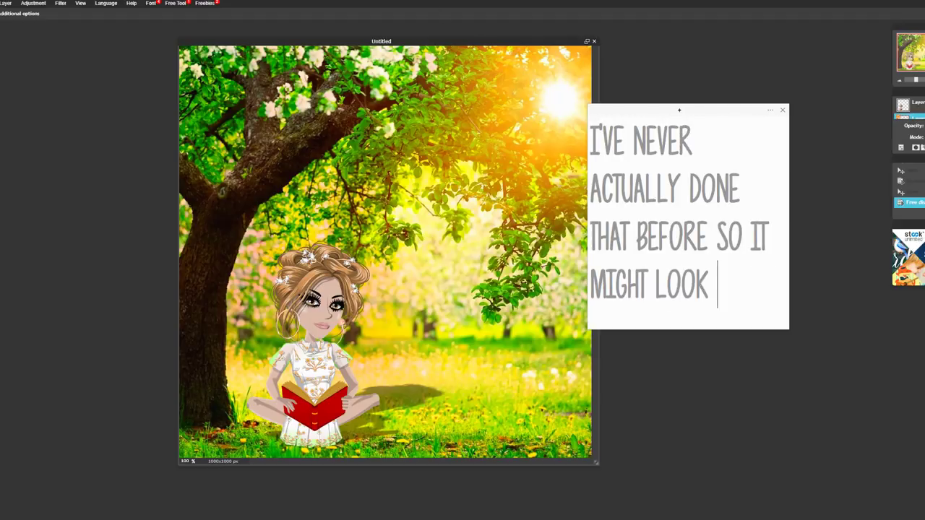
pyautogui.write(' DODGY.')
pyautogui.hotkey('ctrl', 'a')
pyautogui.press('BackSpace')
pyautogui.click(627, 47)
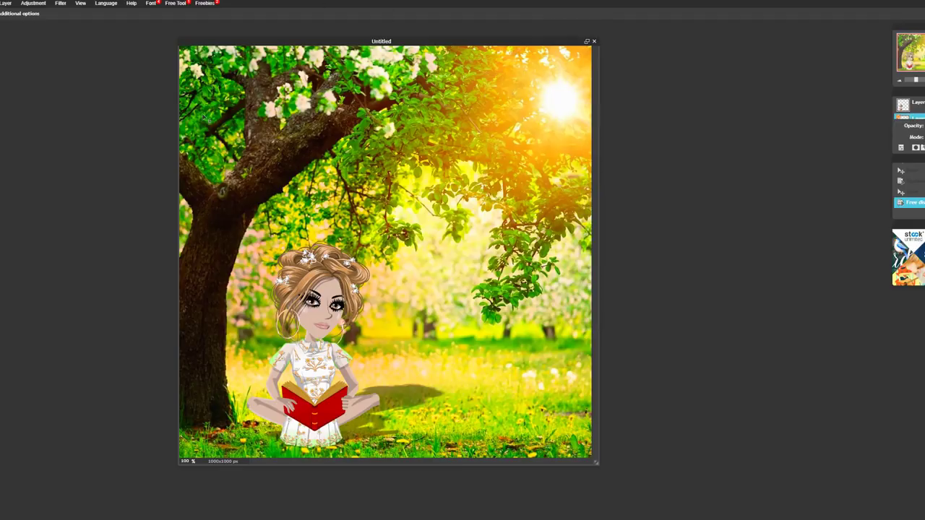
# Sharpen the orchard background layer once
pyautogui.click(903, 136)
pyautogui.click(61, 2)
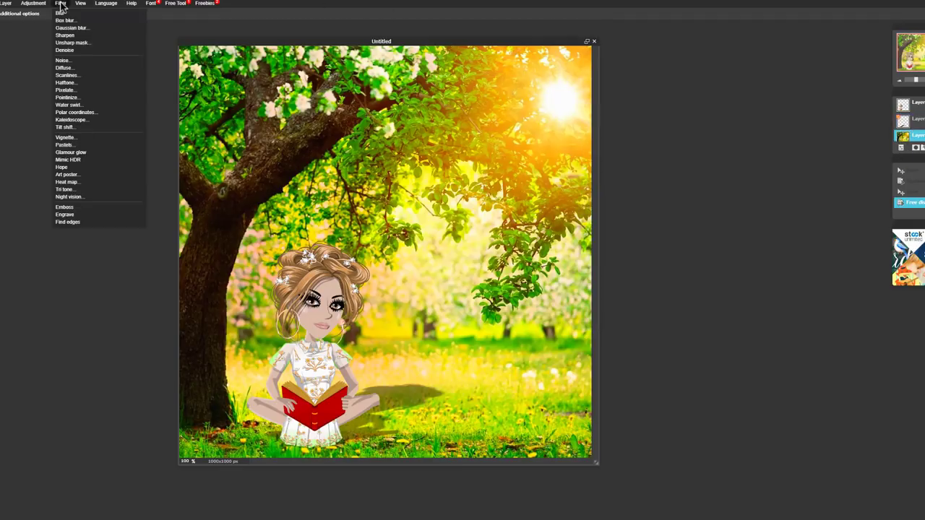
pyautogui.click(72, 34)
# Write the note "It's also a good idea to sharpen the background just once.", clear it and dismiss the note
pyautogui.click(557, 519)
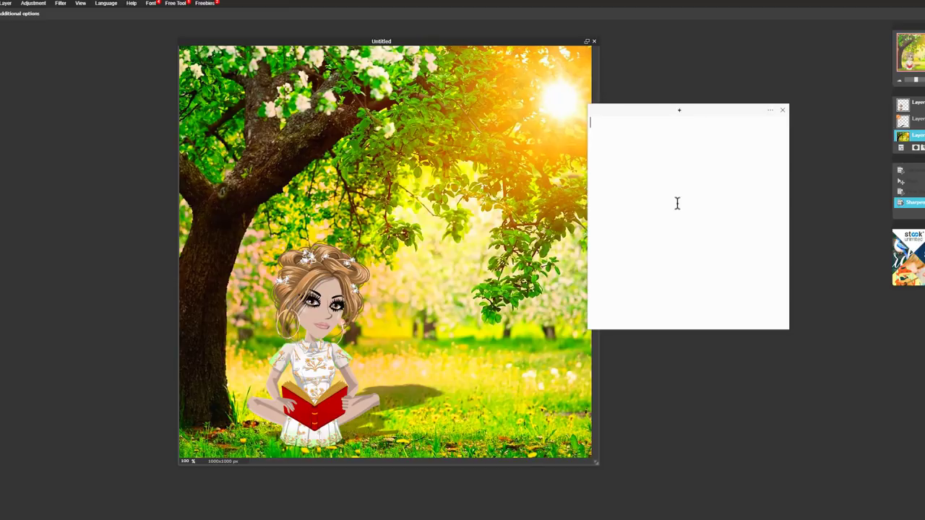
pyautogui.write("It's also a good idea to sharpen the backgr")
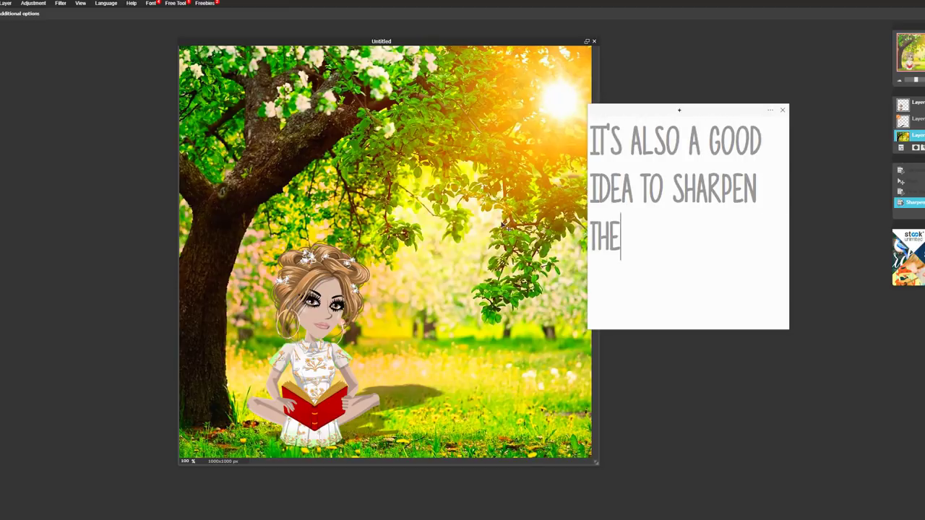
pyautogui.write('ound just once.')
pyautogui.moveTo(730, 276); pyautogui.dragTo(467, 31)
pyautogui.press('BackSpace')
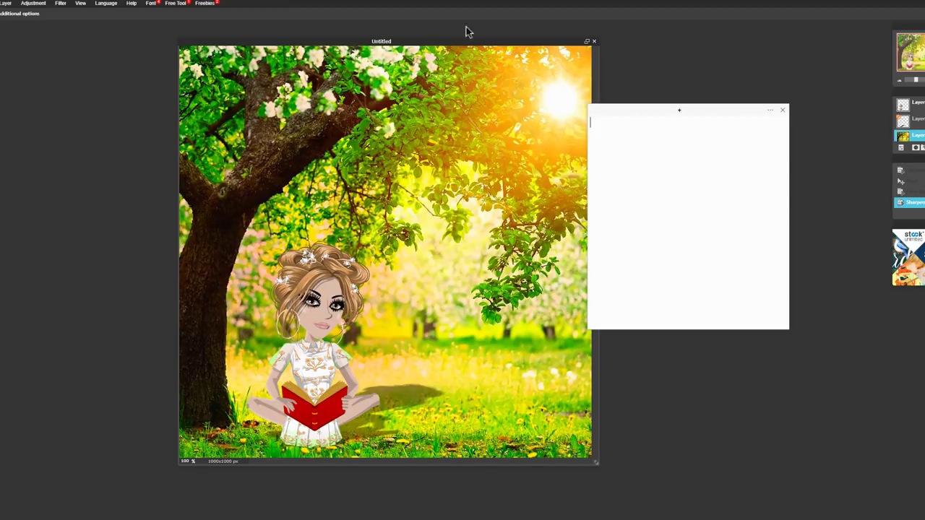
pyautogui.click(732, 23)
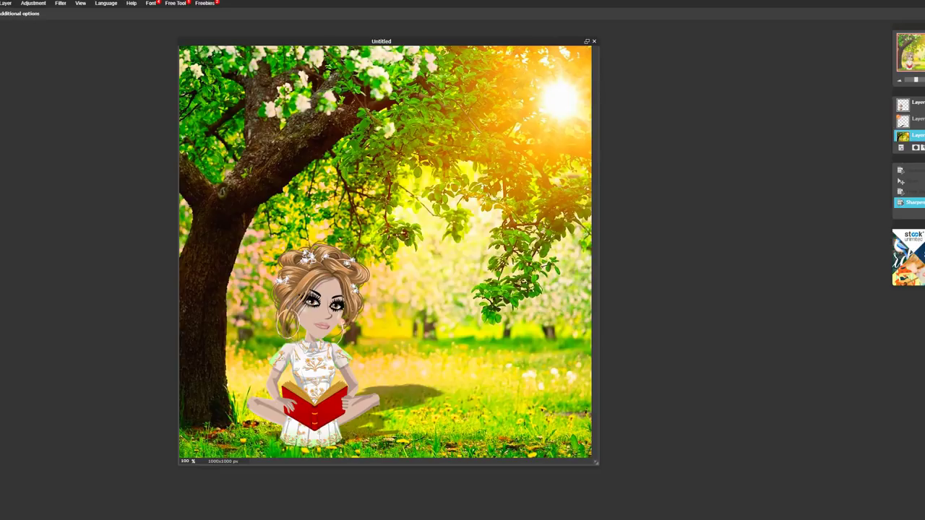
# Write the note "Now what I usually do to make the lighting realistic is add a filter thing to it."
pyautogui.hotkey('ctrl', 'n')
pyautogui.write('Now what I usually do to make th')
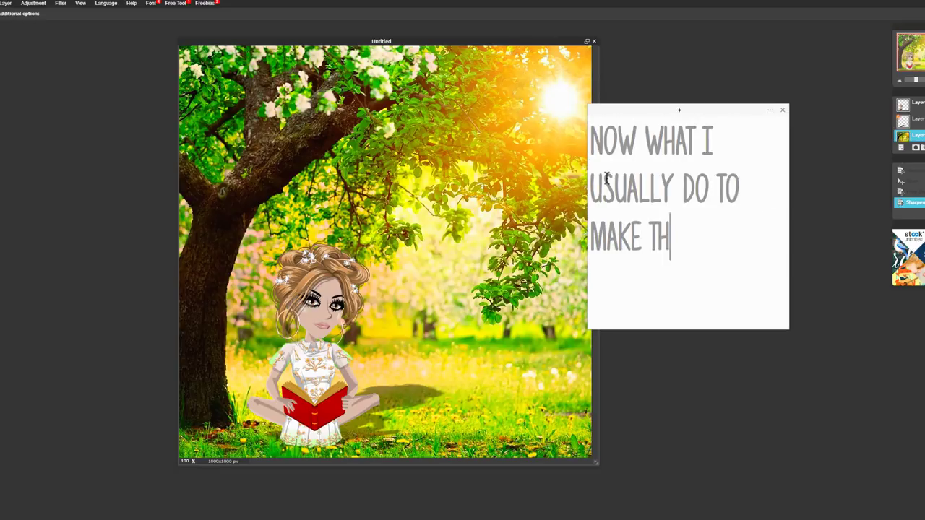
pyautogui.write('e l')
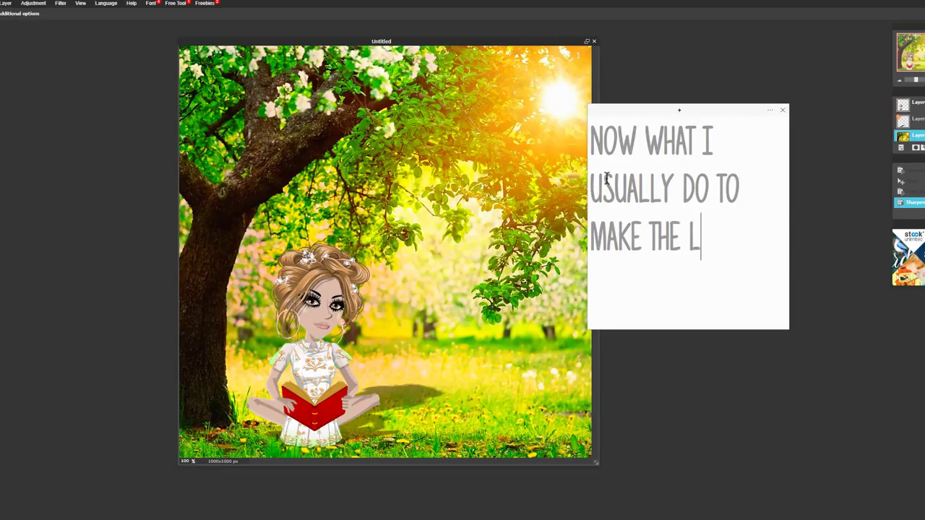
pyautogui.write('ighting realistic is add')
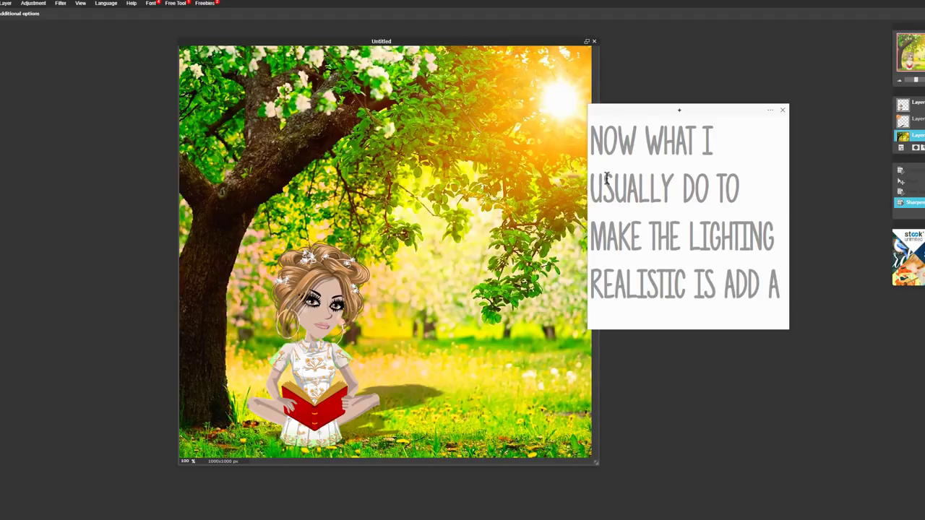
pyautogui.write(' a filter thing to it.')
# Replace the note with "I DON'T KNOW WHAT YOU'D CAL" and clear it
pyautogui.hotkey('ctrl', 'a')
pyautogui.press('Delete')
pyautogui.write("I don't know wh")
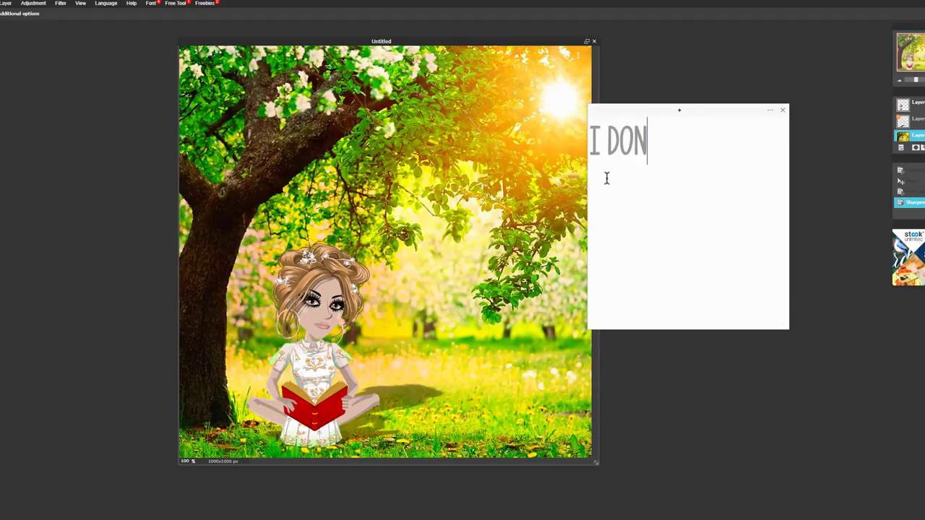
pyautogui.write("at you'd cal")
pyautogui.hotkey('ctrl', 'a')
pyautogui.press('BackSpace')
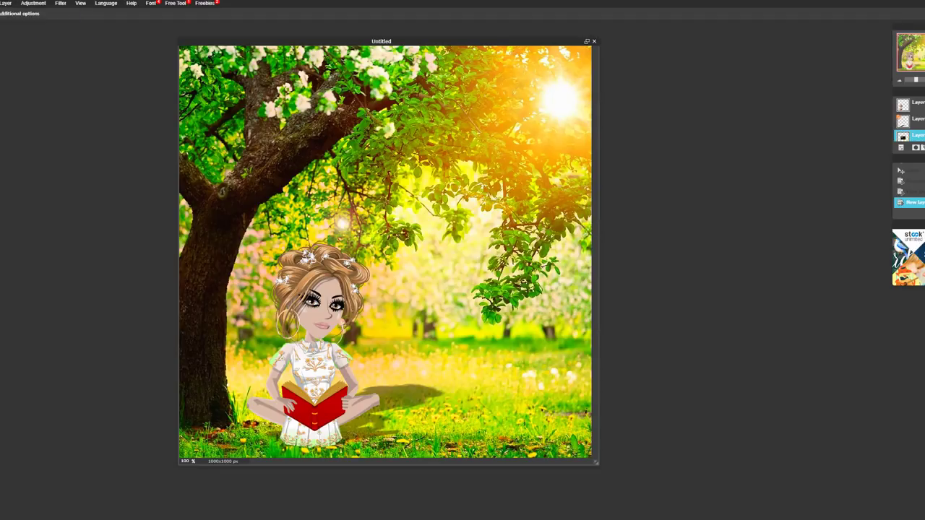
# Resize and reposition the lens flare layer with Free transform so it covers the canvas, and apply the transform
pyautogui.click(2, 64)
pyautogui.moveTo(472, 309); pyautogui.dragTo(748, 414)
pyautogui.moveTo(830, 502); pyautogui.dragTo(665, 300)
pyautogui.click(843, 190)
pyautogui.click(432, 285)
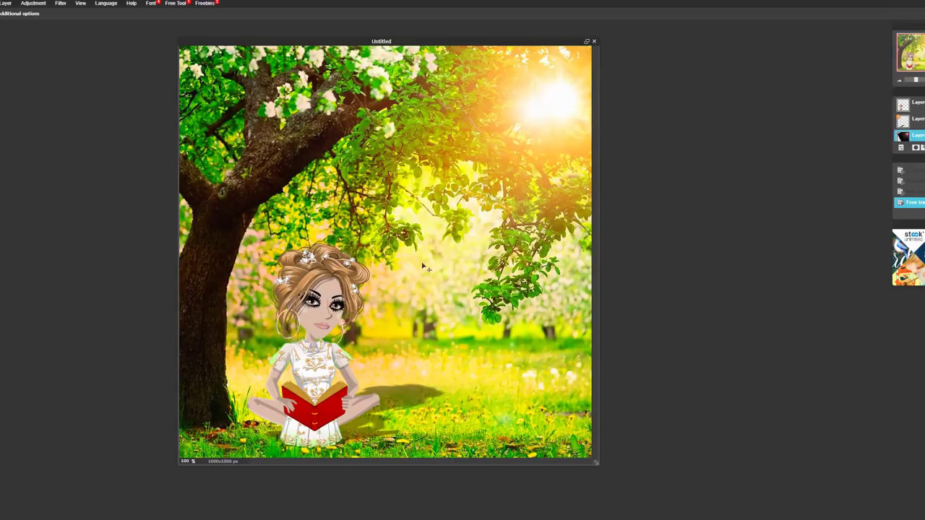
# Open a bright light-leak image as a layer and place it and the dark lens flare layer above the character layer
pyautogui.click(10, 4)
pyautogui.click(22, 38)
pyautogui.doubleClick(47, 90)
pyautogui.moveTo(918, 135); pyautogui.dragTo(918, 103)
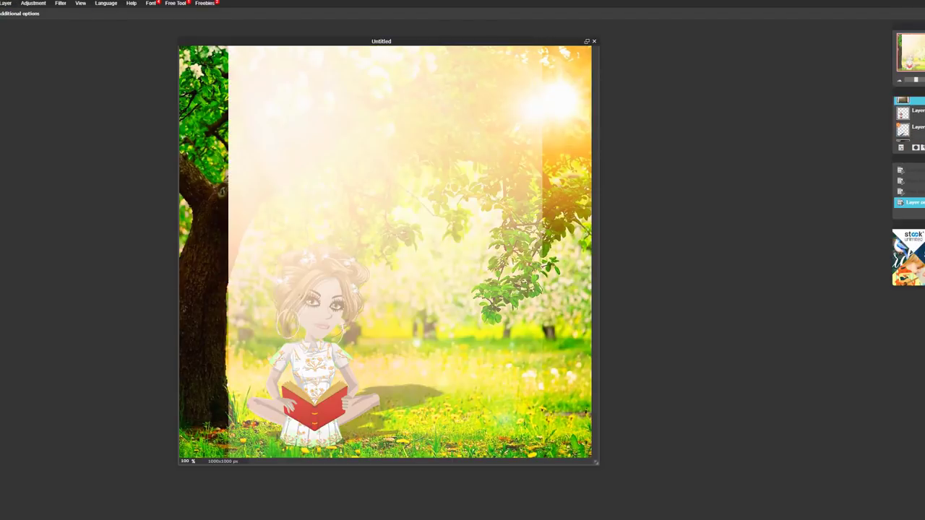
pyautogui.moveTo(918, 135); pyautogui.dragTo(918, 120)
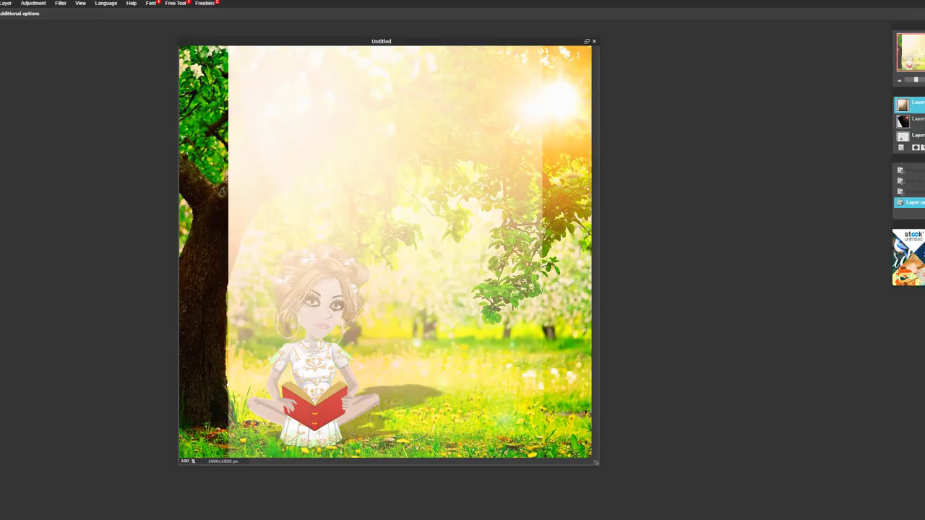
# Rotate the light-leak layer with Free transform so its glow starts at the sun, and enlarge it beyond the canvas
pyautogui.click(0, 3)
pyautogui.click(1, 64)
pyautogui.moveTo(537, 481); pyautogui.dragTo(97, 427)
pyautogui.click(626, 268)
pyautogui.click(511, 285)
pyautogui.moveTo(512, 301); pyautogui.dragTo(590, 244)
pyautogui.moveTo(649, 269); pyautogui.dragTo(574, 382)
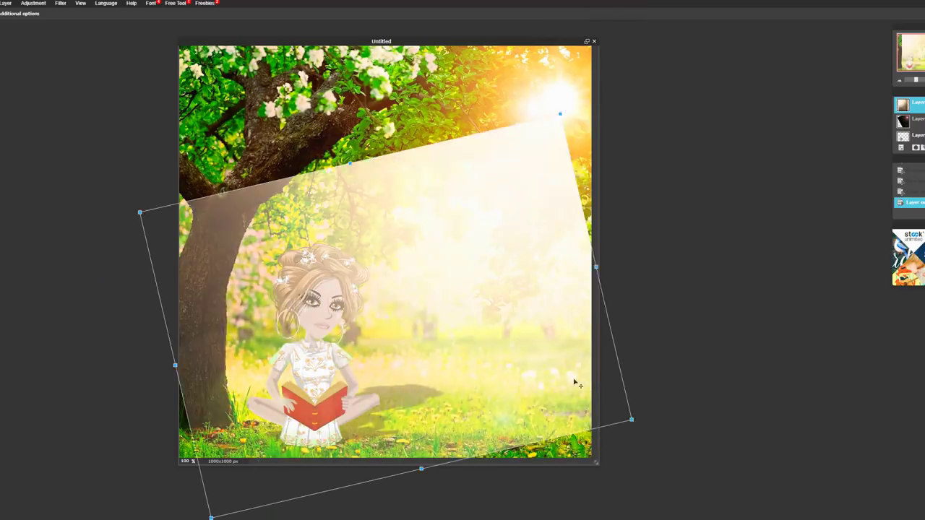
pyautogui.moveTo(595, 459); pyautogui.dragTo(749, 477)
pyautogui.moveTo(633, 413); pyautogui.dragTo(684, 337)
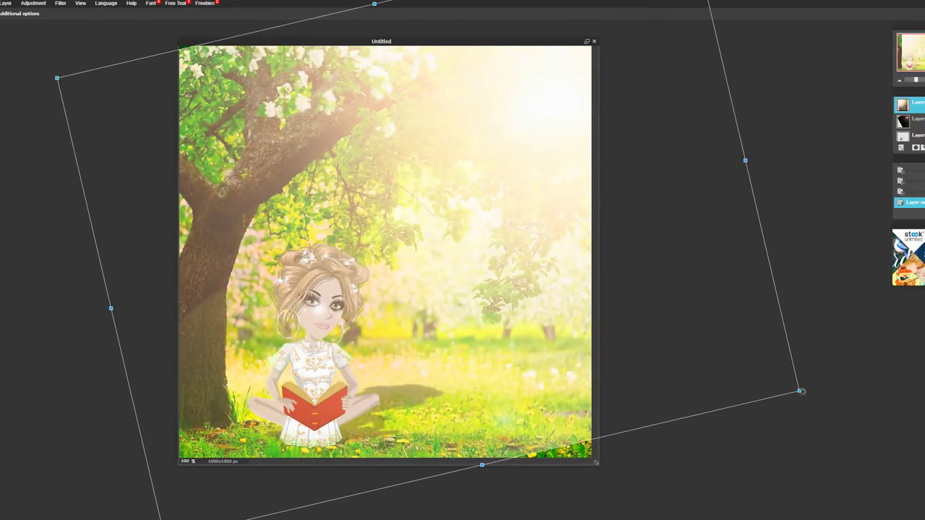
# Enlarge and shift the tilted light-leak layer until it covers the whole canvas with light from the sun, and apply the transform
pyautogui.moveTo(802, 392); pyautogui.dragTo(910, 438)
pyautogui.moveTo(668, 350); pyautogui.dragTo(545, 344)
pyautogui.moveTo(788, 431); pyautogui.dragTo(858, 471)
pyautogui.moveTo(610, 386); pyautogui.dragTo(897, 276)
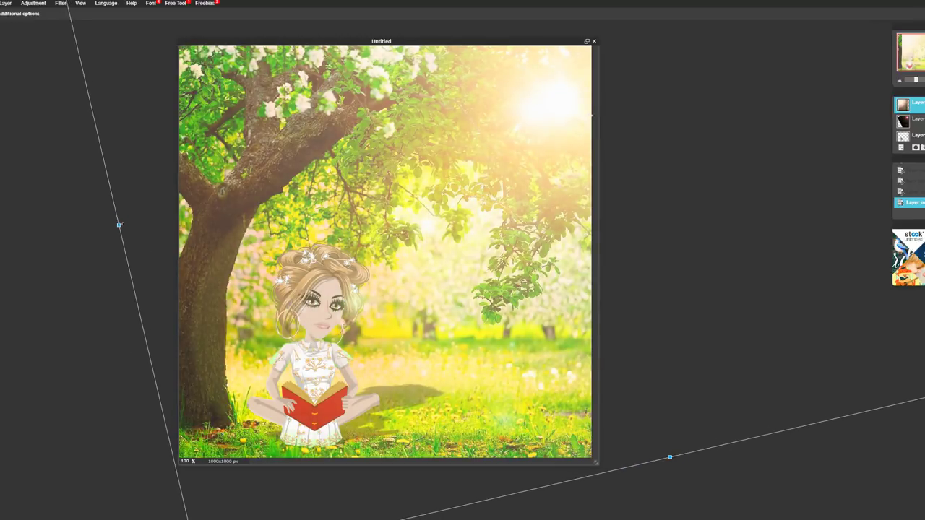
pyautogui.moveTo(391, 459); pyautogui.dragTo(479, 335)
pyautogui.moveTo(289, 445); pyautogui.dragTo(217, 519)
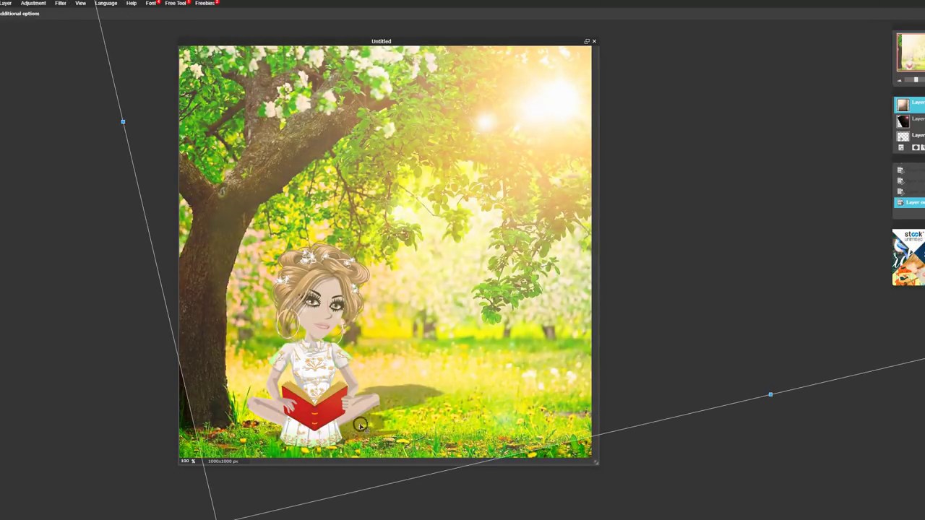
pyautogui.moveTo(650, 0); pyautogui.dragTo(661, 56)
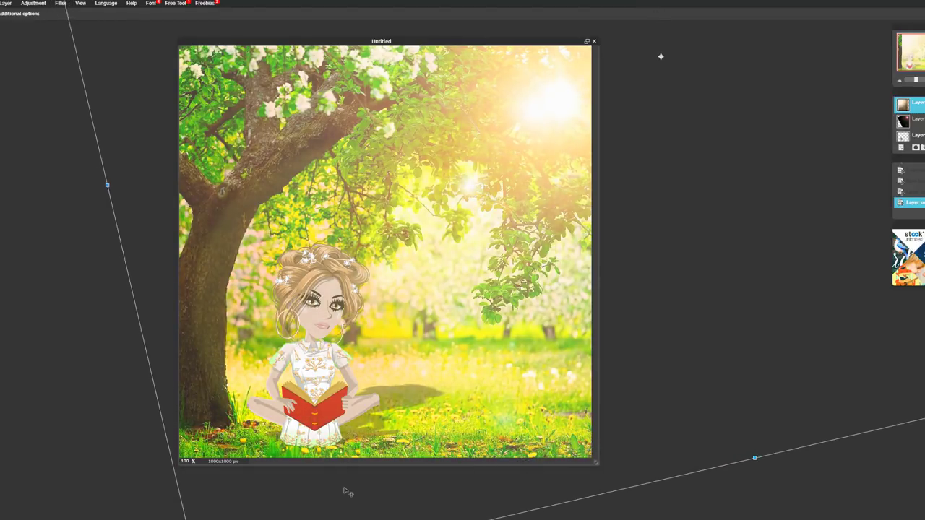
pyautogui.moveTo(345, 489); pyautogui.dragTo(341, 494)
pyautogui.click(751, 473)
pyautogui.click(438, 285)
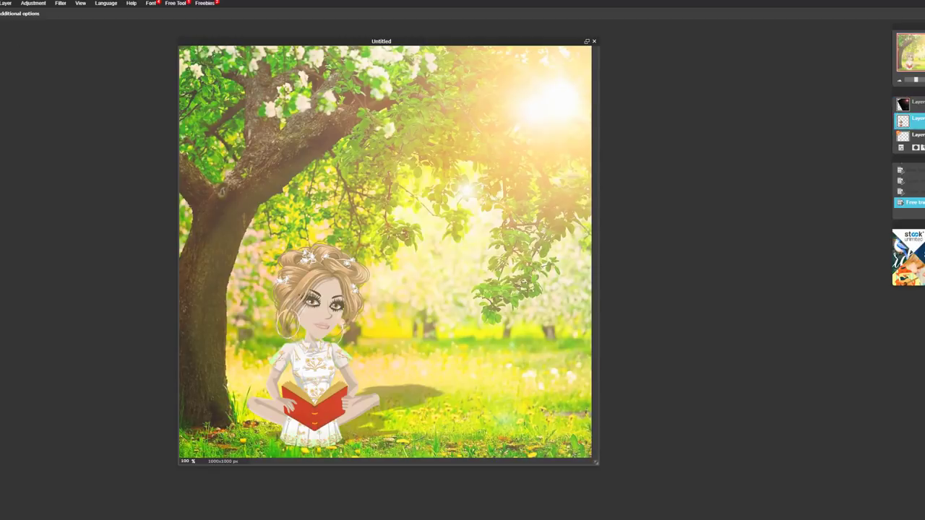
pyautogui.scroll(-2, 917, 121)
pyautogui.click(918, 120)
pyautogui.click(0, 4)
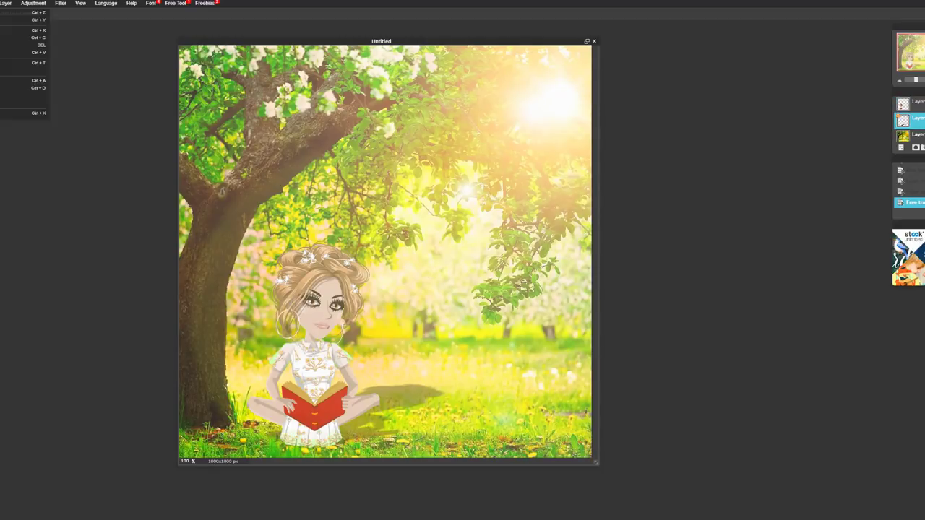
pyautogui.click(3, 73)
pyautogui.moveTo(263, 384); pyautogui.dragTo(107, 415)
pyautogui.moveTo(251, 386); pyautogui.dragTo(258, 385)
pyautogui.moveTo(107, 415); pyautogui.dragTo(62, 425)
pyautogui.press('Escape')
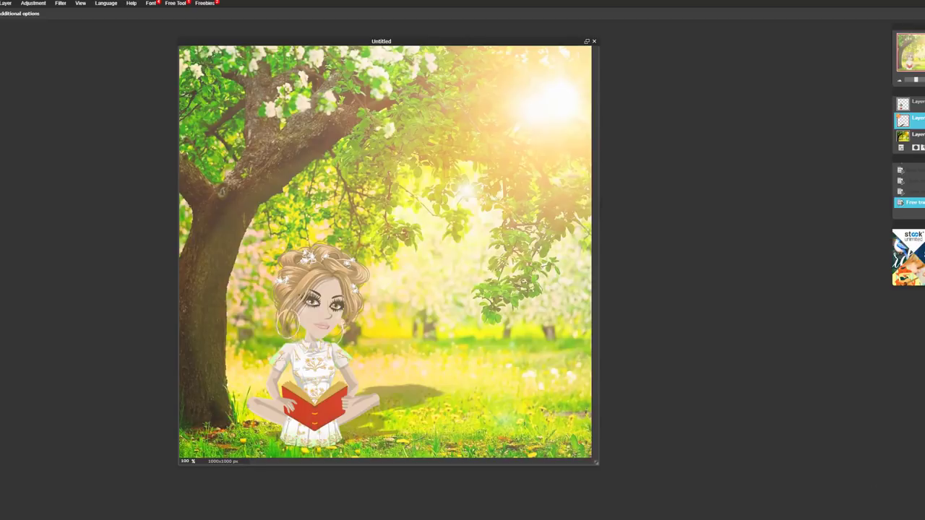
# Add the orange-yellow gradient image as a layer, stretch it over the entire canvas with Free transform and apply the transform
pyautogui.click(6, 4)
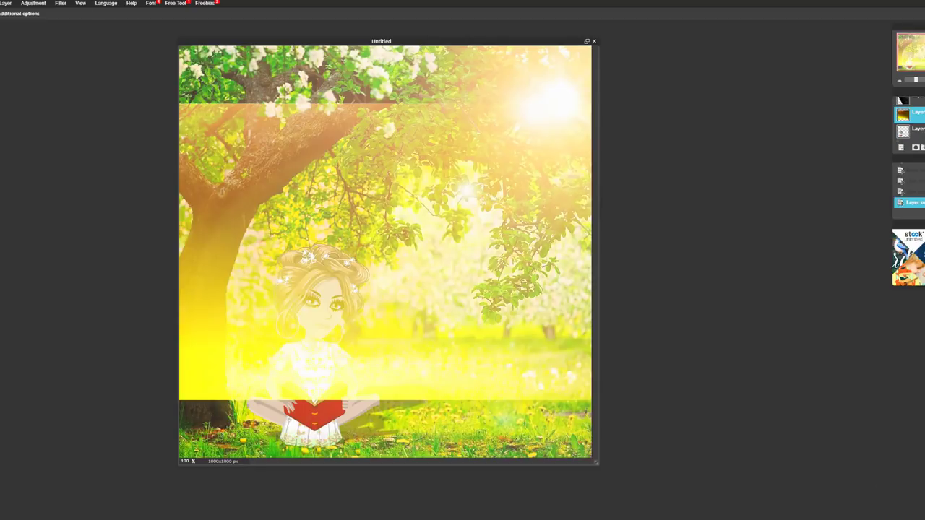
pyautogui.click(0, 4)
pyautogui.click(10, 71)
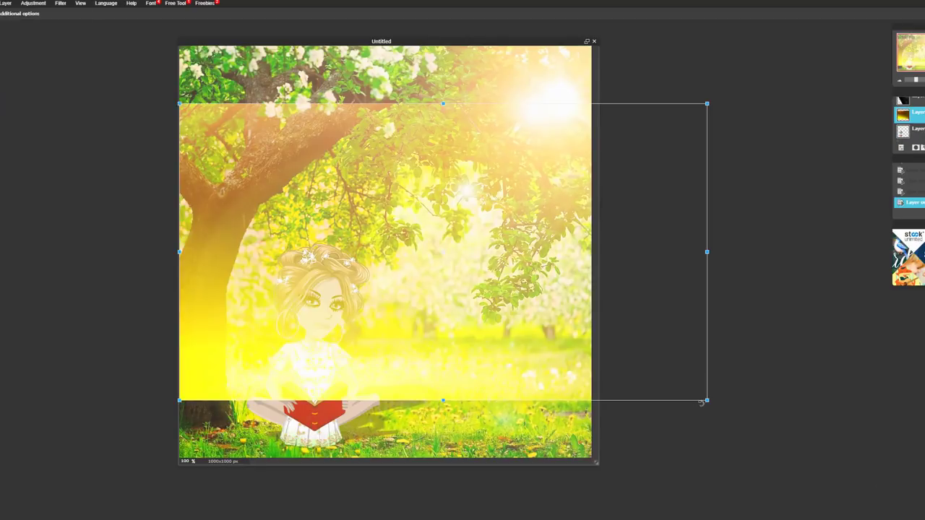
pyautogui.moveTo(707, 401); pyautogui.dragTo(702, 504)
pyautogui.moveTo(678, 473); pyautogui.dragTo(657, 485)
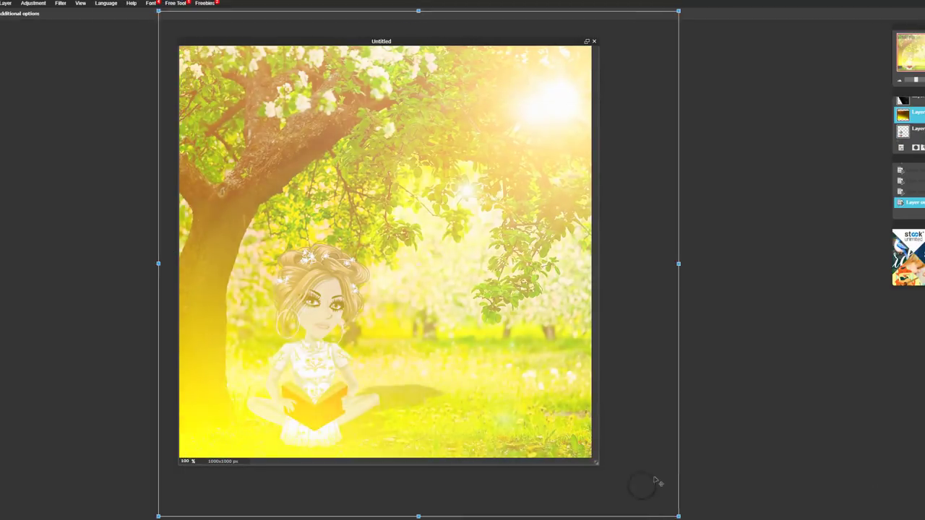
pyautogui.click(692, 473)
pyautogui.click(461, 286)
# Apply Color balance to the gradient layer with red offset 37, green offset -37 and blue offset 93
pyautogui.click(58, 5)
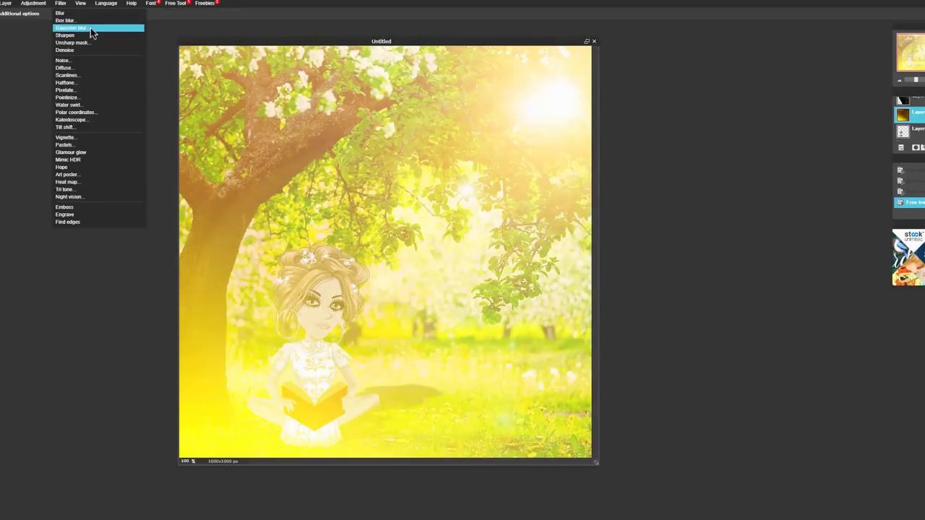
pyautogui.moveTo(35, 5)
pyautogui.click(57, 28)
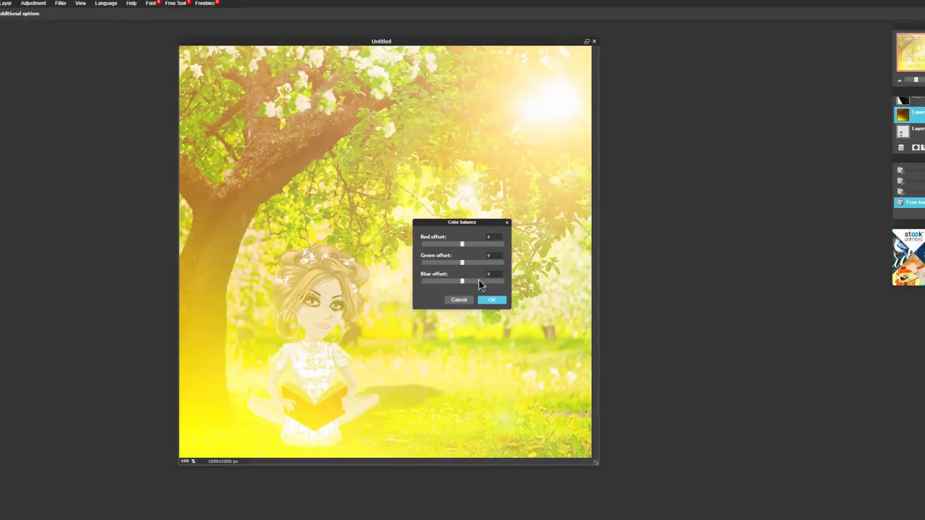
pyautogui.moveTo(444, 283)
pyautogui.mouseDown()
pyautogui.moveTo(492, 283)
pyautogui.moveTo(450, 266)
pyautogui.mouseUp()
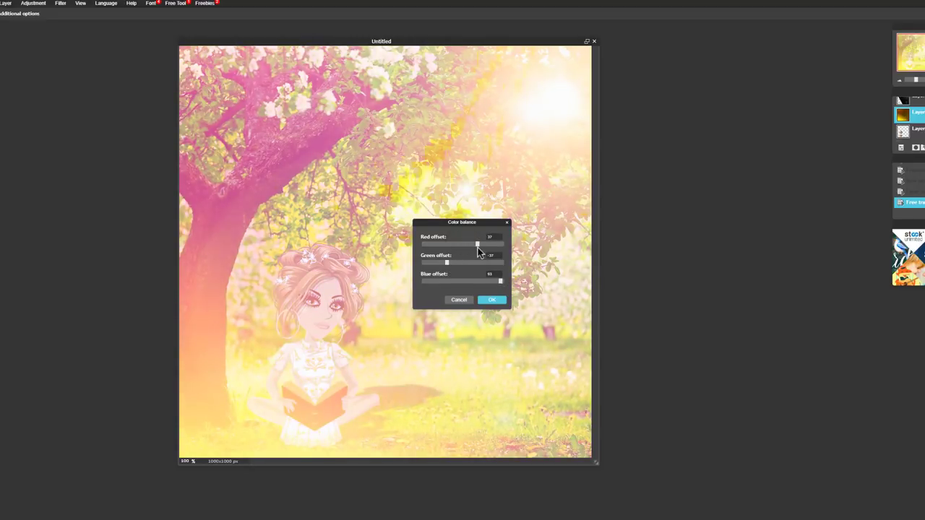
pyautogui.click(492, 300)
# Lower the opacity of the recoloured gradient layer and undo the accidental move
pyautogui.moveTo(924, 126); pyautogui.dragTo(922, 125)
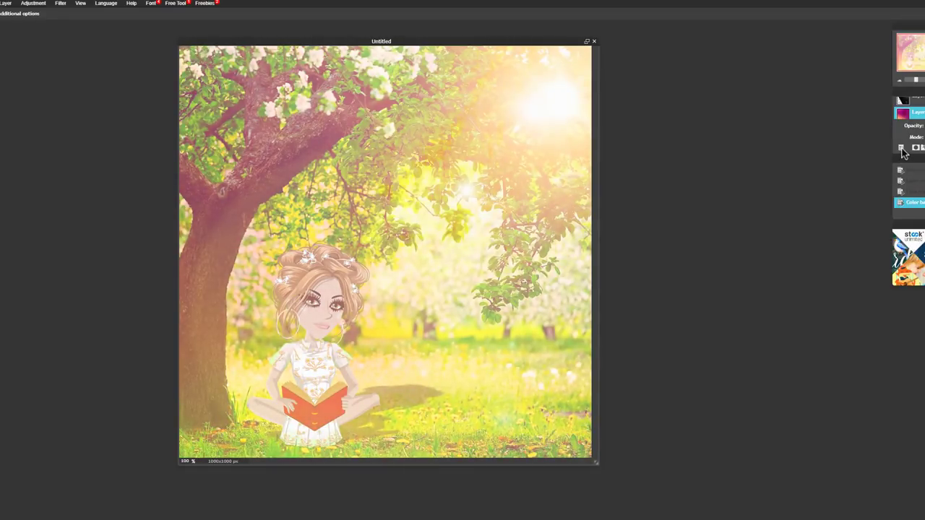
pyautogui.moveTo(415, 77); pyautogui.dragTo(418, 98)
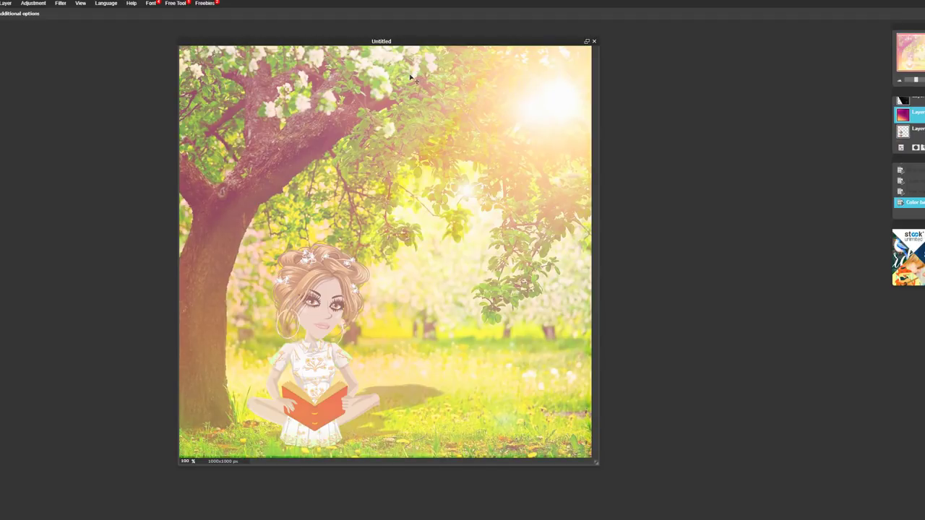
pyautogui.hotkey('ctrl', 'z')
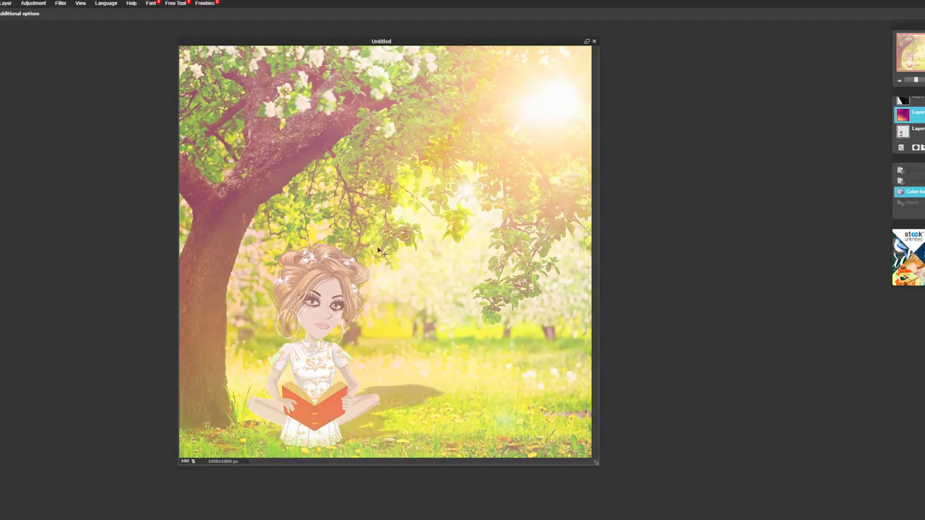
# Write the note "AND YEAH THAT'S A SIMPLE EDIT!", clear it and shift the note over the image
pyautogui.moveTo(628, 115); pyautogui.dragTo(607, 119)
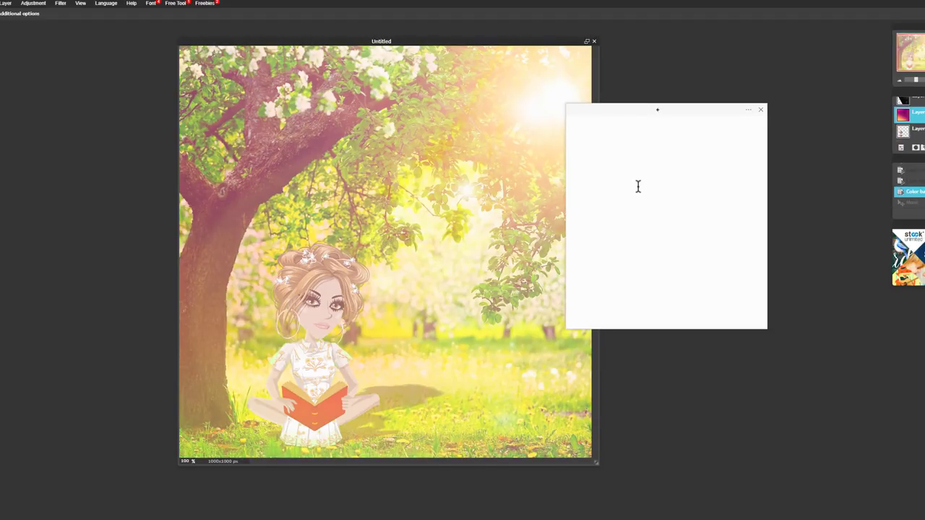
pyautogui.write("AND YEAH THAT'S A SIMPLE EDIT!")
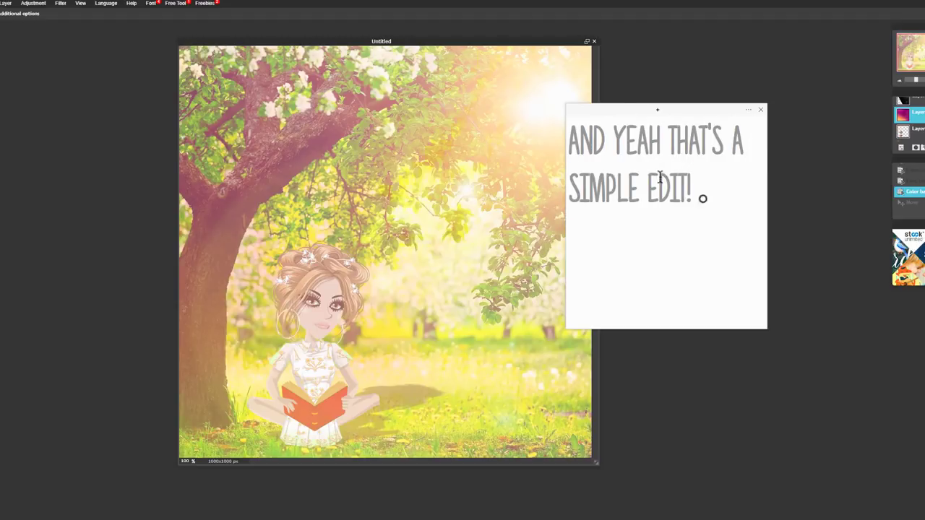
pyautogui.moveTo(703, 199); pyautogui.dragTo(571, 138)
pyautogui.press('BackSpace')
pyautogui.moveTo(682, 109); pyautogui.dragTo(568, 131)
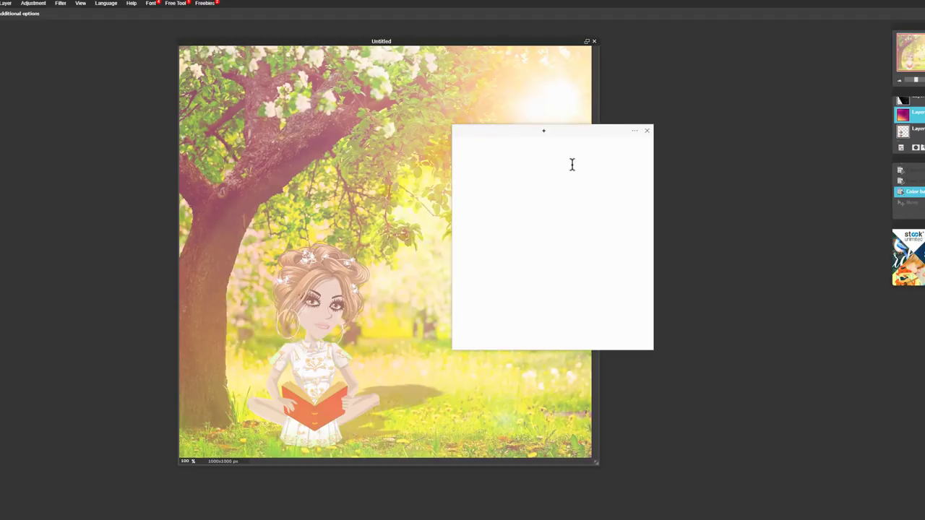
# Write the note "NOW WHAT I'D DO IS SAVE IT." and clear it
pyautogui.write("NOW WHAT I'D DO")
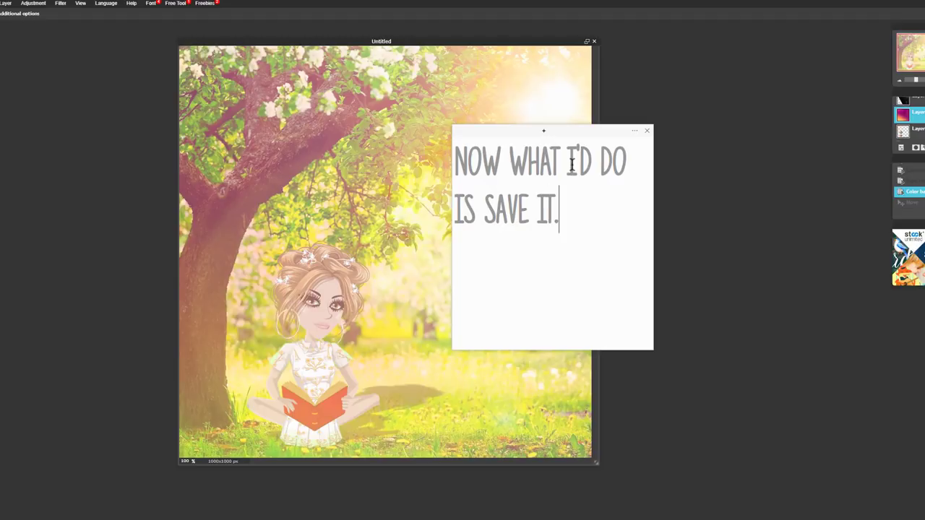
pyautogui.moveTo(576, 250); pyautogui.dragTo(122, 94)
pyautogui.press('BackSpace')
# Set the JPEG quality to 100 in the image save options and write the note "QUALITY TO 100."
pyautogui.click(0, 3)
pyautogui.click(14, 46)
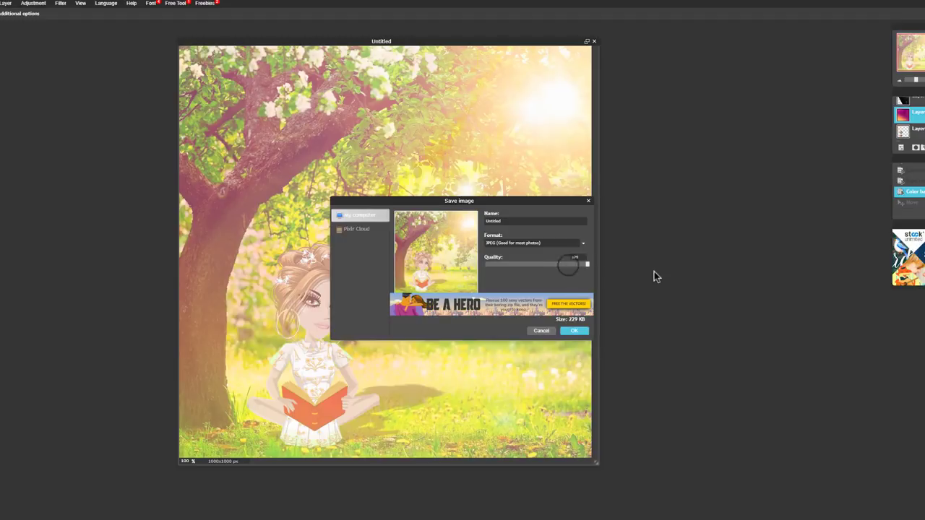
pyautogui.click(689, 504)
pyautogui.moveTo(576, 129); pyautogui.dragTo(708, 150)
pyautogui.write('QUALITY TO 100.')
pyautogui.click(506, 265)
pyautogui.click(689, 515)
# Replace the note with "THEN I'D SEND IT TO SOMEONE THROUGH DM'S ON TWITTER."
pyautogui.moveTo(785, 188); pyautogui.dragTo(464, 200)
pyautogui.press('BackSpace')
pyautogui.write("THEN I'D")
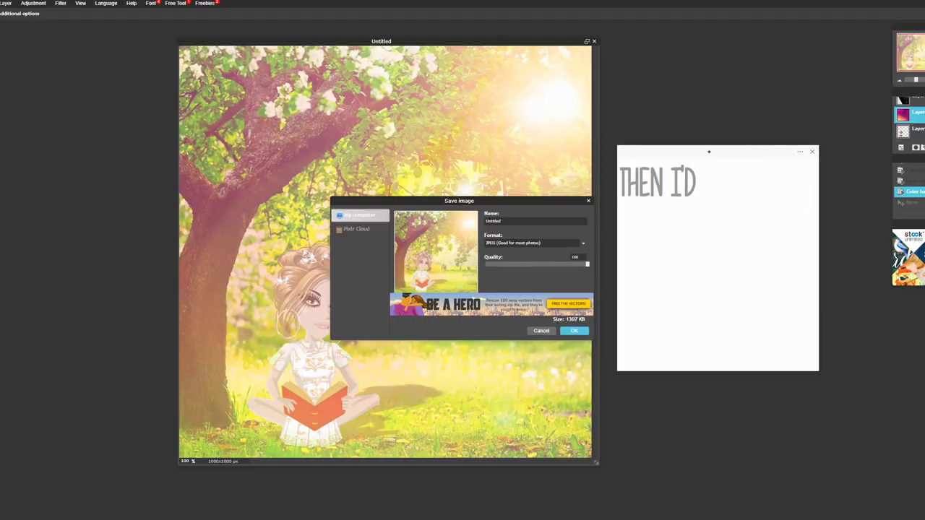
pyautogui.write(' SEND IT OVER')
pyautogui.press('BackSpace')
pyautogui.press('BackSpace')
pyautogui.press('BackSpace')
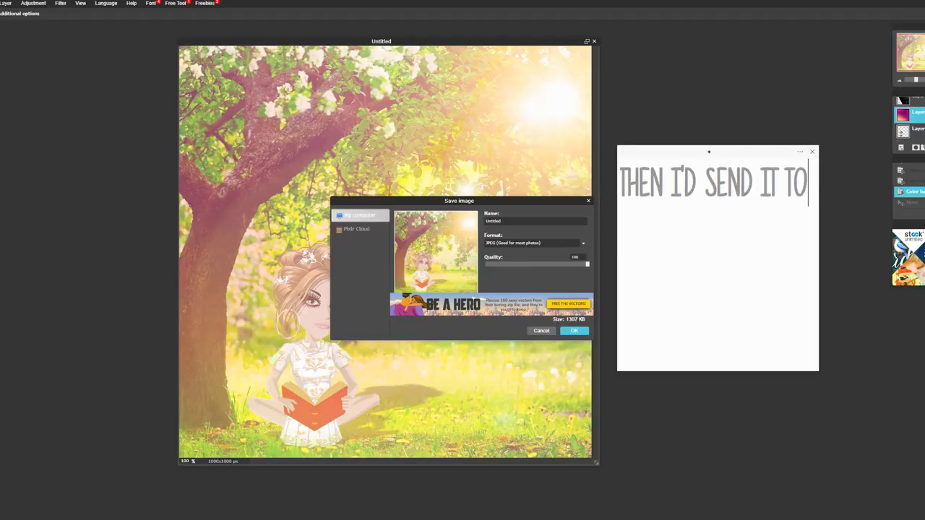
pyautogui.write("SOMEONE THROUGH DM'S ON TWITTER.")
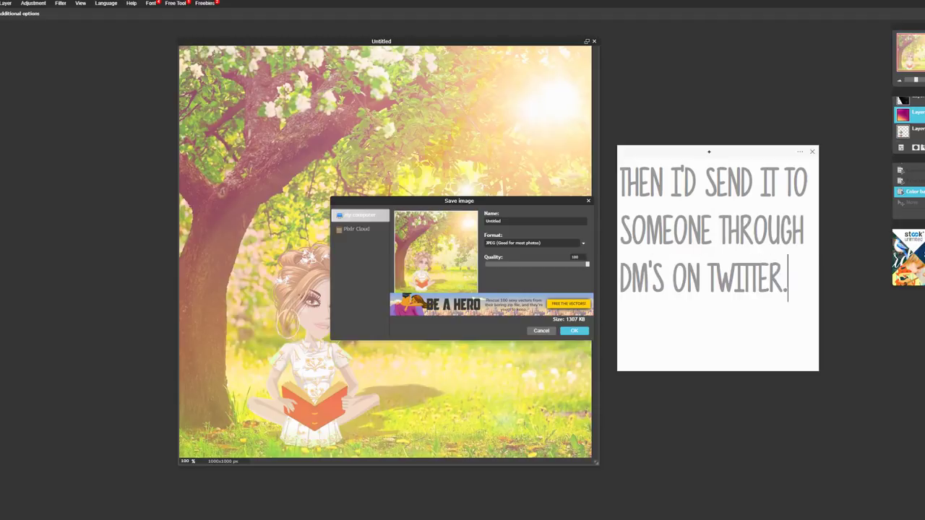
# Replace the note with "OR TO A GC." and select its text for replacement
pyautogui.hotkey('ctrl', 'a')
pyautogui.press('BackSpace')
pyautogui.write('OR TO A GC.')
pyautogui.hotkey('ctrl', 'a')
# Write the note "THEN GO ON THE TWITTER APP ON MY PHONE AND SAVE IT THERE." and clear it
pyautogui.write('THEN GO ON THE ')
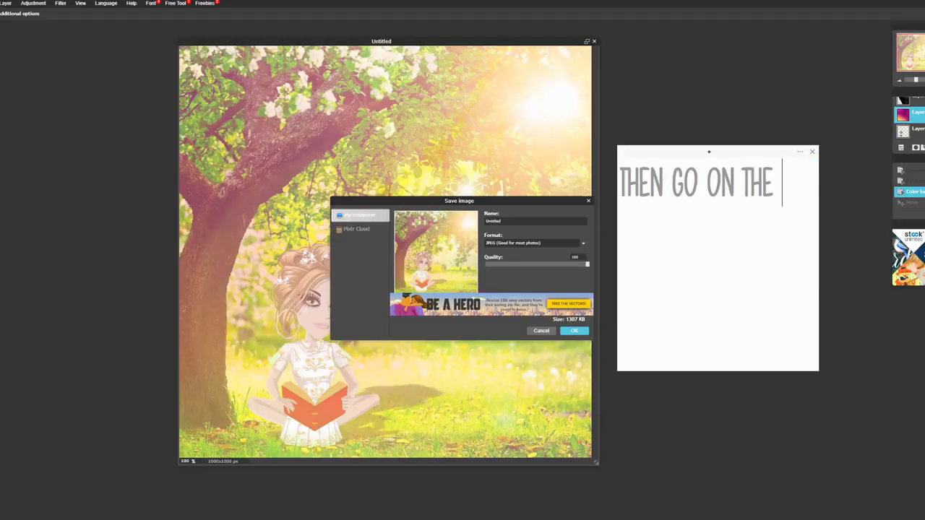
pyautogui.write('TWITTER APP ON MY PHONE AND SAVE IT THERE')
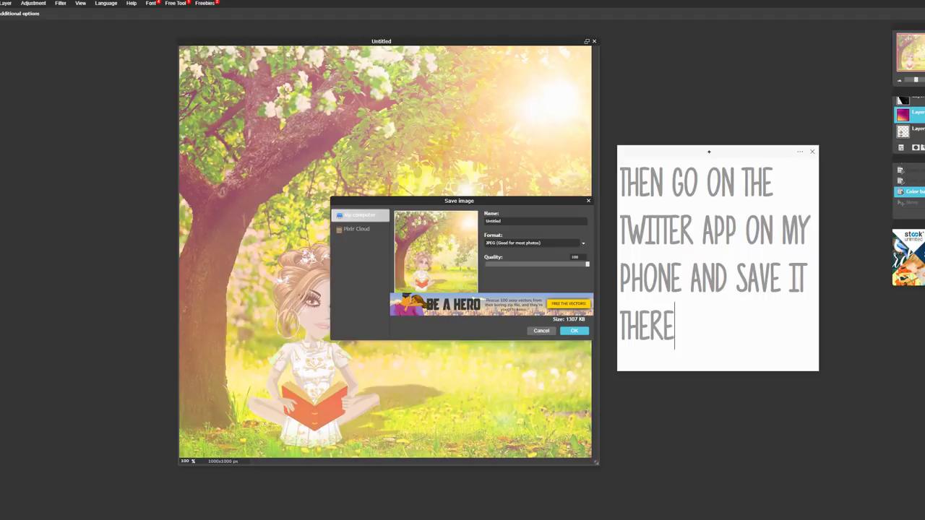
pyautogui.write('.')
pyautogui.hotkey('ctrl', 'a')
pyautogui.press('BackSpace')
# Write the note "THAT'S HOW I'D MOVE EDITS OVER TO MY PHONE." and clear it
pyautogui.write("THAT'S HOW I'D MO")
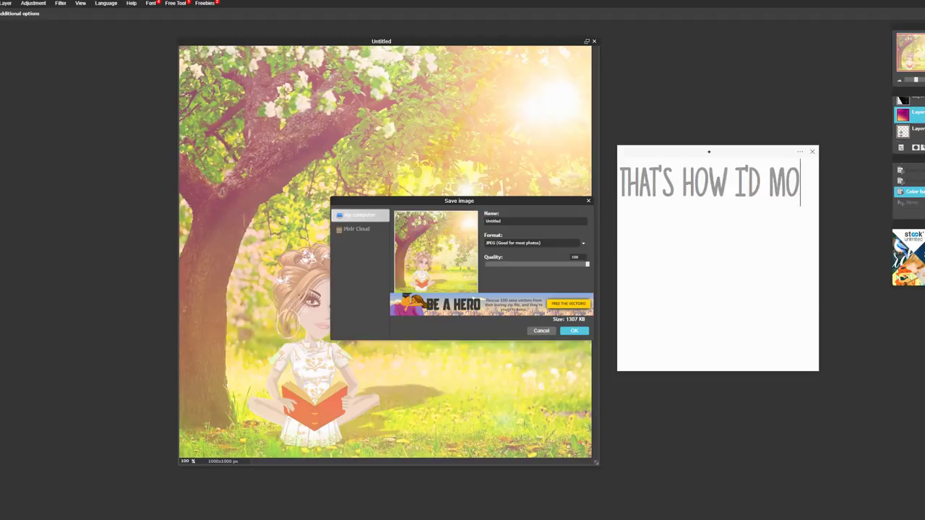
pyautogui.write('VE EDITS OVER TO MY PHONE.')
pyautogui.hotkey('ctrl', 'a')
pyautogui.press('BackSpace')
# Write the note "THEN I JUST POST THEN TO INSTAGRAM" and clear it
pyautogui.write('T')
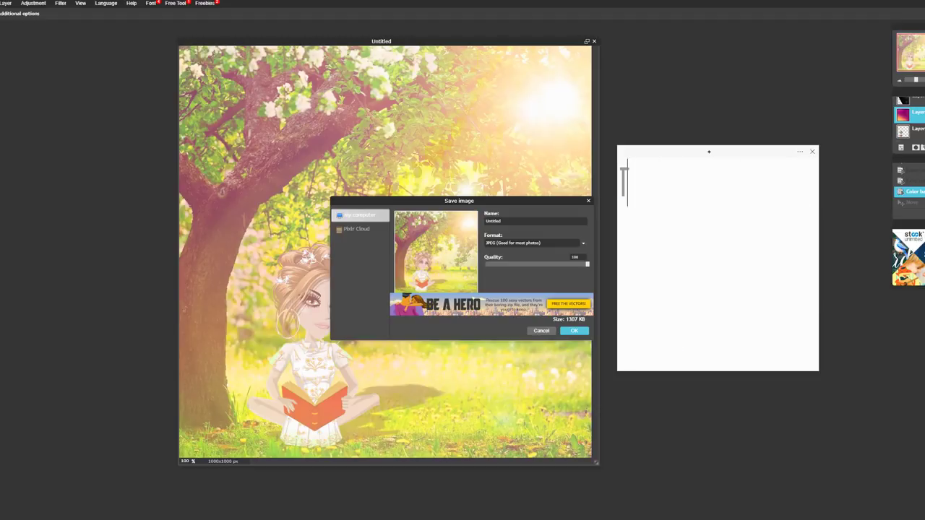
pyautogui.write('HEN I JUST POST THEN TO INSTAGRAM')
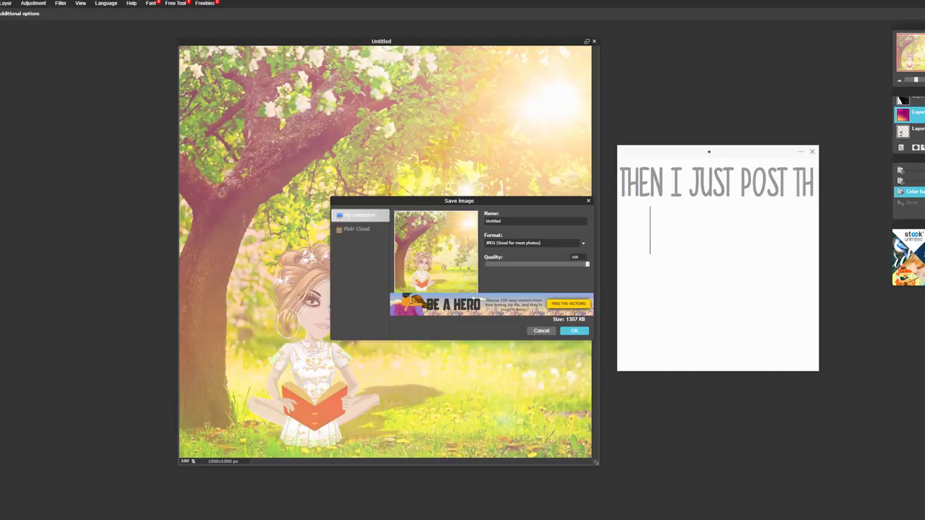
pyautogui.hotkey('ctrl', 'a')
pyautogui.press('BackSpace')
# Write the note "AND TA DA!" and clear it
pyautogui.write('AND TA D')
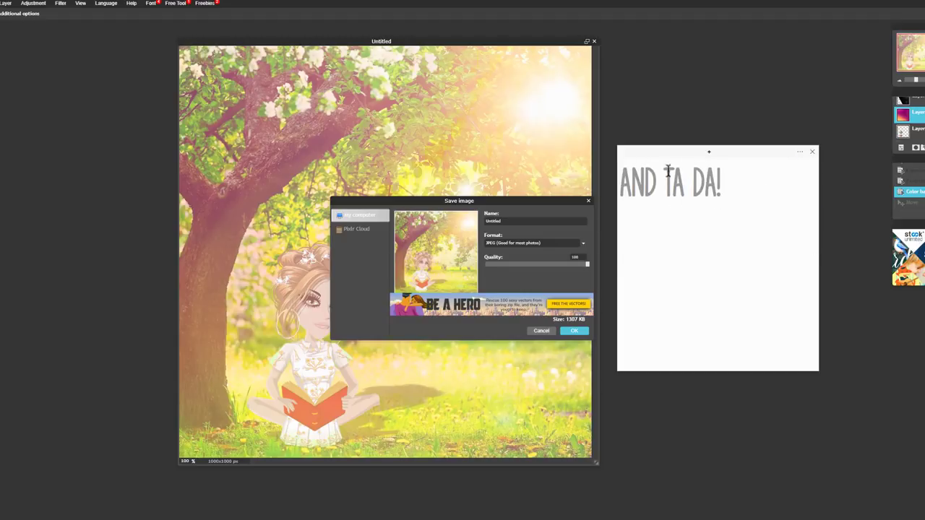
pyautogui.hotkey('ctrl', 'a')
pyautogui.press('BackSpace')
# Move the note over the Save image dialog, write "I HOPE THIS VIDEO HELPED!" in it and clear the text
pyautogui.moveTo(681, 152); pyautogui.dragTo(464, 153)
pyautogui.write('I H')
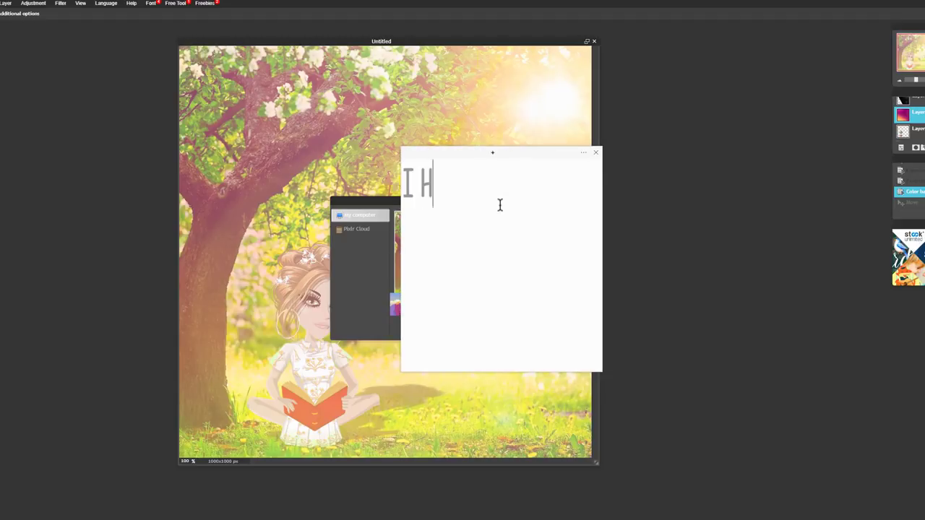
pyautogui.write('OPE THIS VIDEO HELPED!')
pyautogui.hotkey('ctrl', 'a')
pyautogui.press('BackSpace')
# Write the note "I'M NOT REALLY GOING TO SAY HOW I DO THE LIGHT BECAUSE IT'S KINDA MY THING BUT YOU CAN FIGURE IT OUT."
pyautogui.write('I')
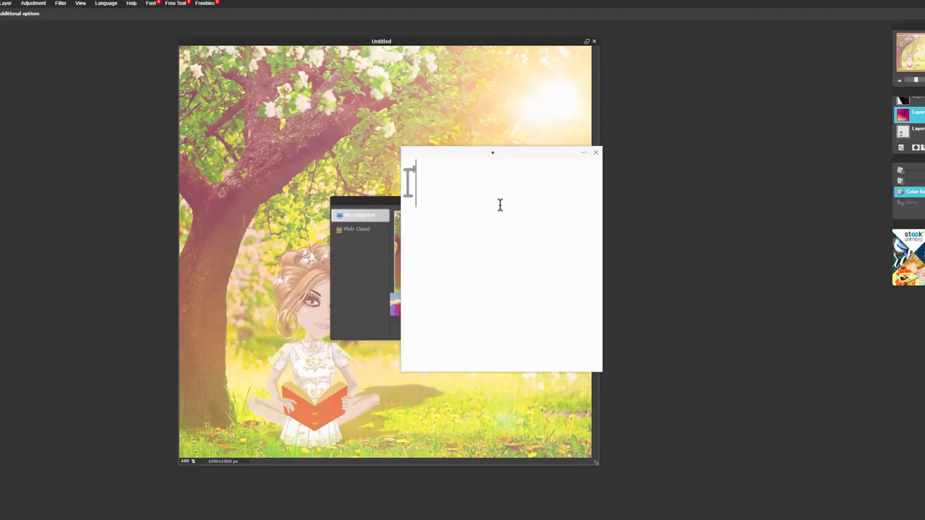
pyautogui.write("'M NOT REALLY GOING TO")
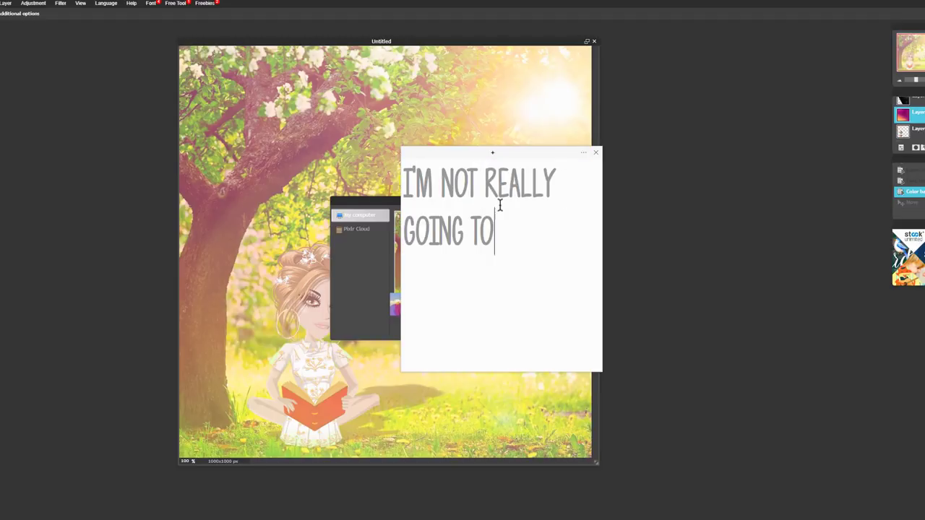
pyautogui.write(" SAY HOW I DO THE LIGHT BECAUSE IT'S ")
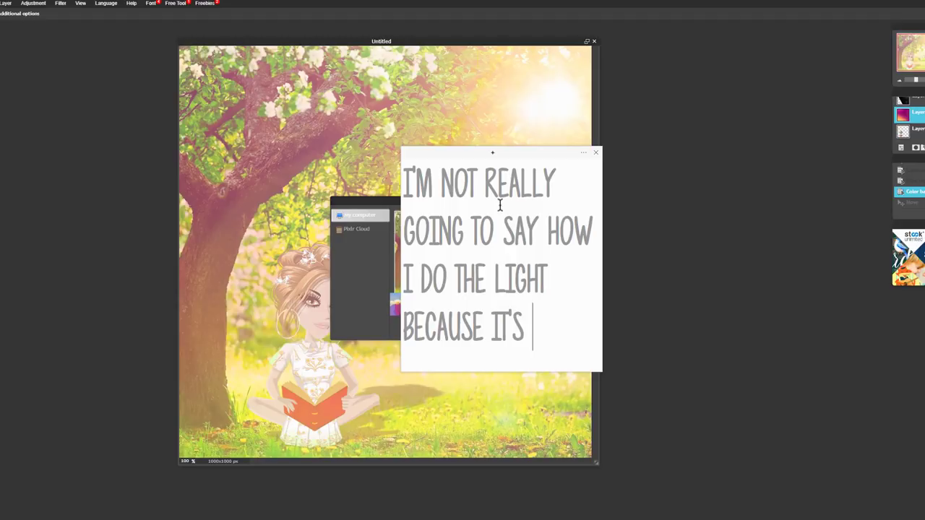
pyautogui.write('KINDA MY THING BUT')
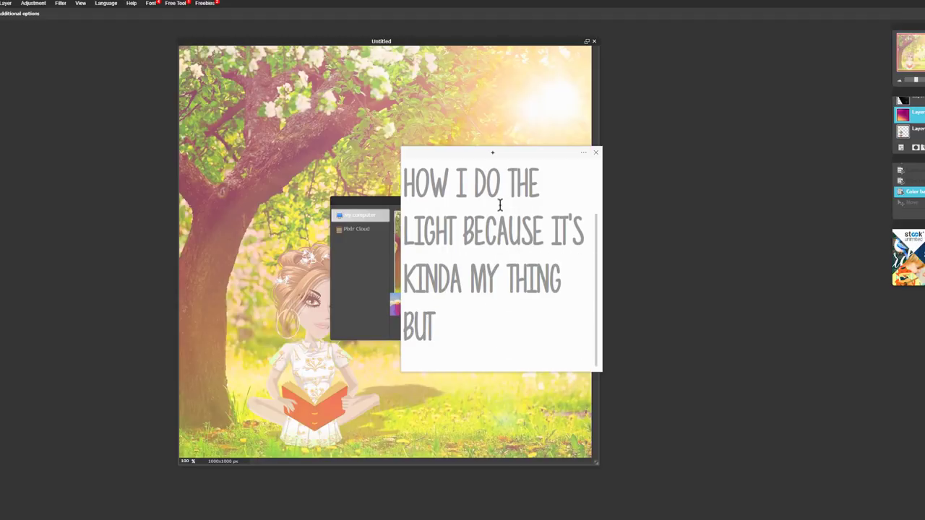
pyautogui.write(' YOU CAN FIGURE IT UT.')
# Replace the note with "BUT YEAH THAT'S IT FOR TODAY!" and that text in turn with "PLEASE LIKE AND SUBSCRIBE!"
pyautogui.hotkey('ctrl', 'a')
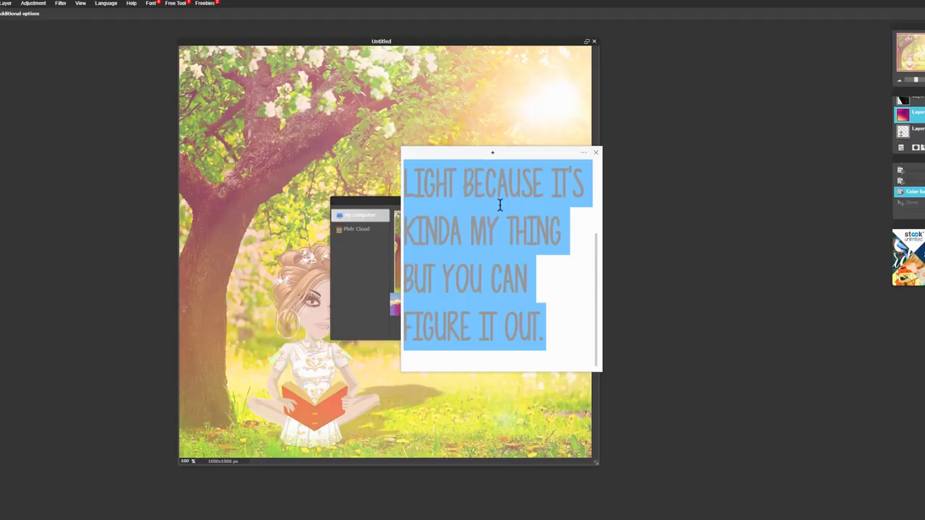
pyautogui.write("BUT YEAH THAT'S IT FOR TODAY!")
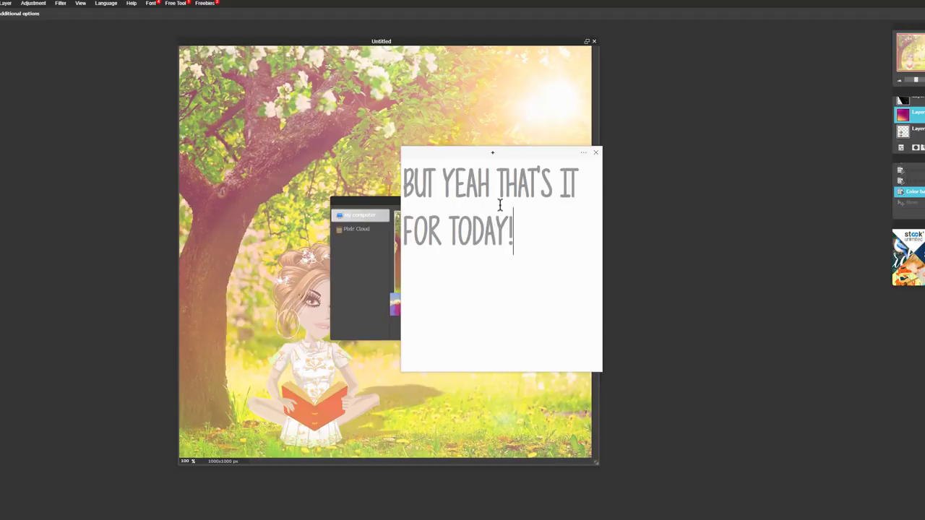
pyautogui.hotkey('ctrl', 'a')
pyautogui.write('PLEASE LIKE AND ')
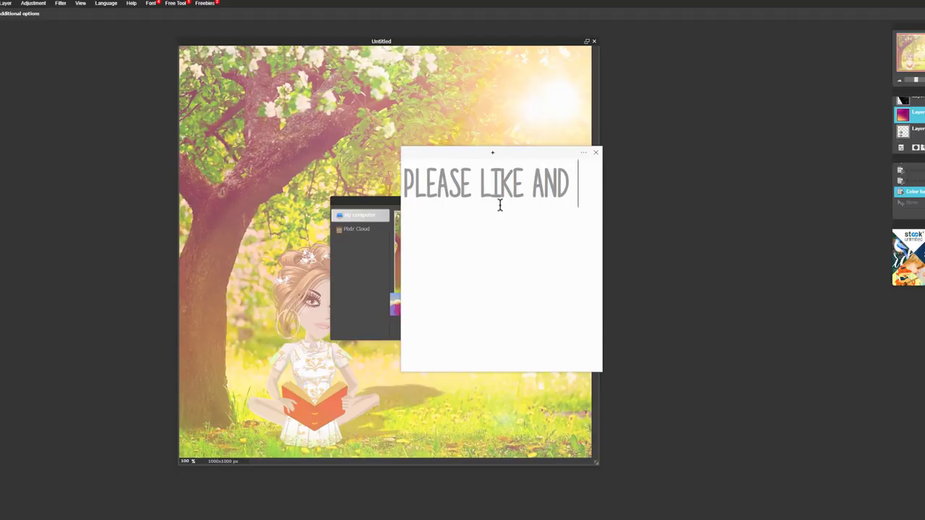
pyautogui.write('SUBSCRIBE!')
# Replace the note with "AND AS ALWAYS." and that text in turn with the closing line "TYSM FOR WATCHING! <3"
pyautogui.hotkey('ctrl', 'a')
pyautogui.write('AND AS ALWAYS.')
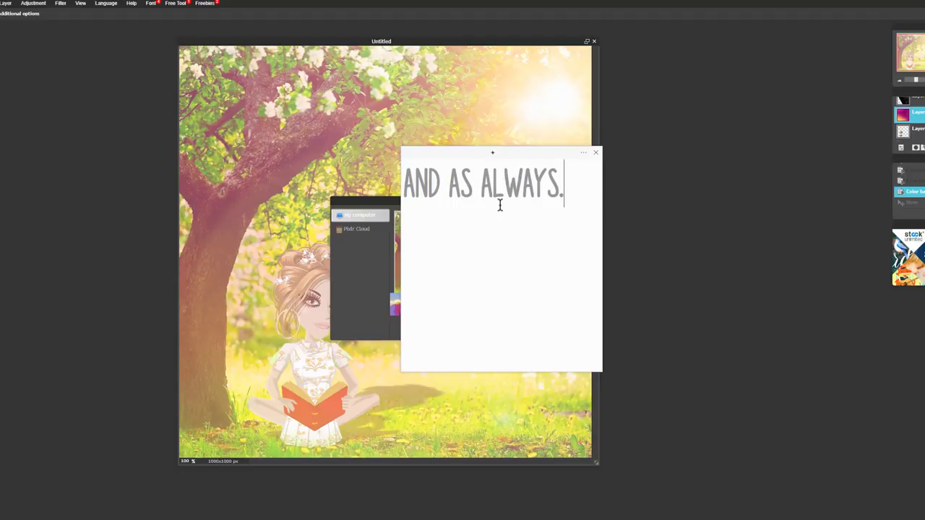
pyautogui.hotkey('ctrl', 'a')
pyautogui.write('TYSM FOR WATCHING! <3')
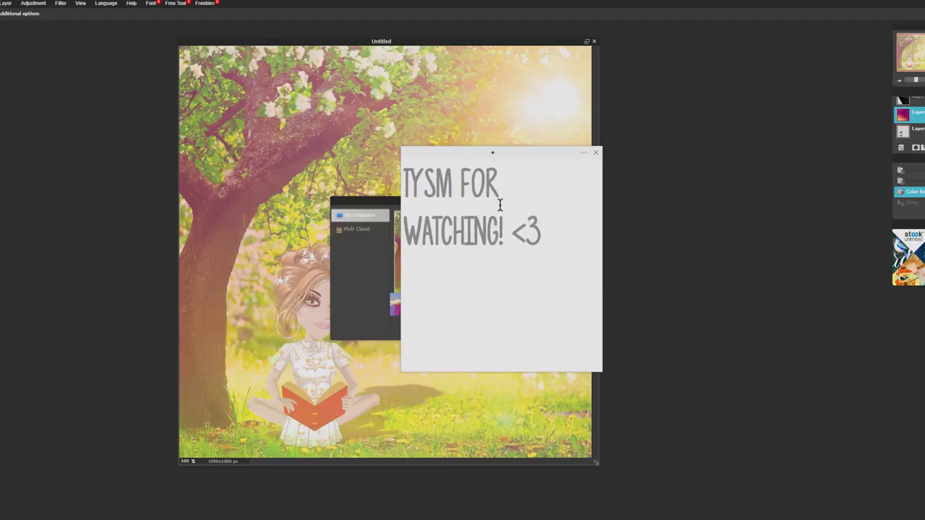